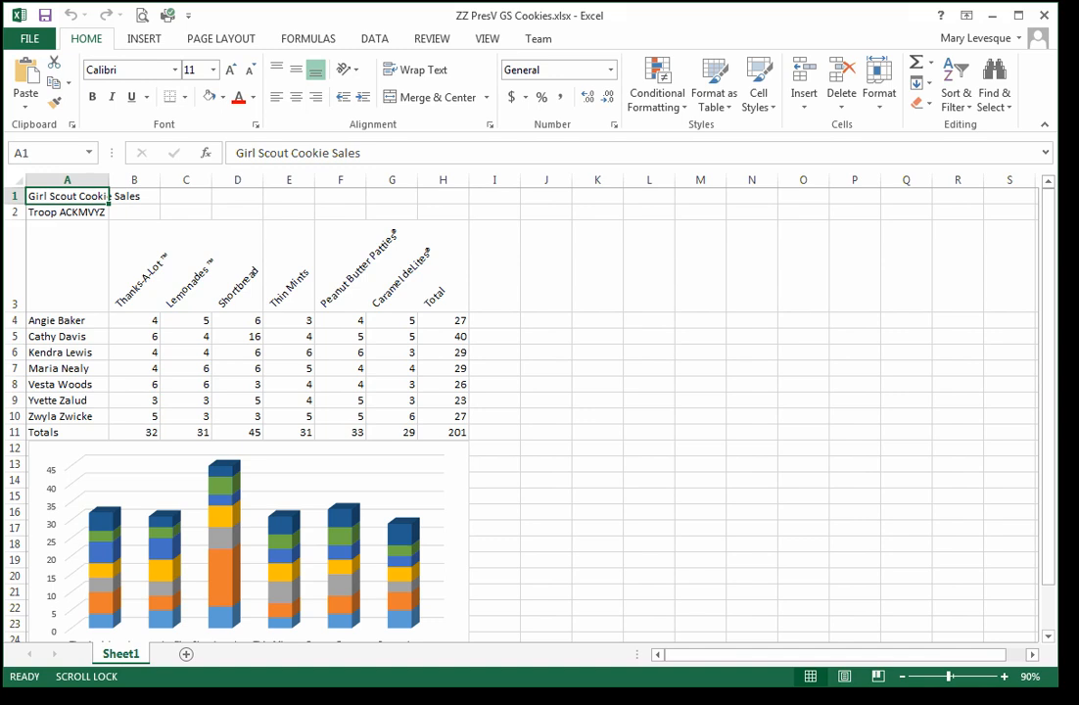
Step: Merge and center the sheet title across A1:H1 and apply the Heading 1 cell style to it
drag(108, 196, 429, 197)
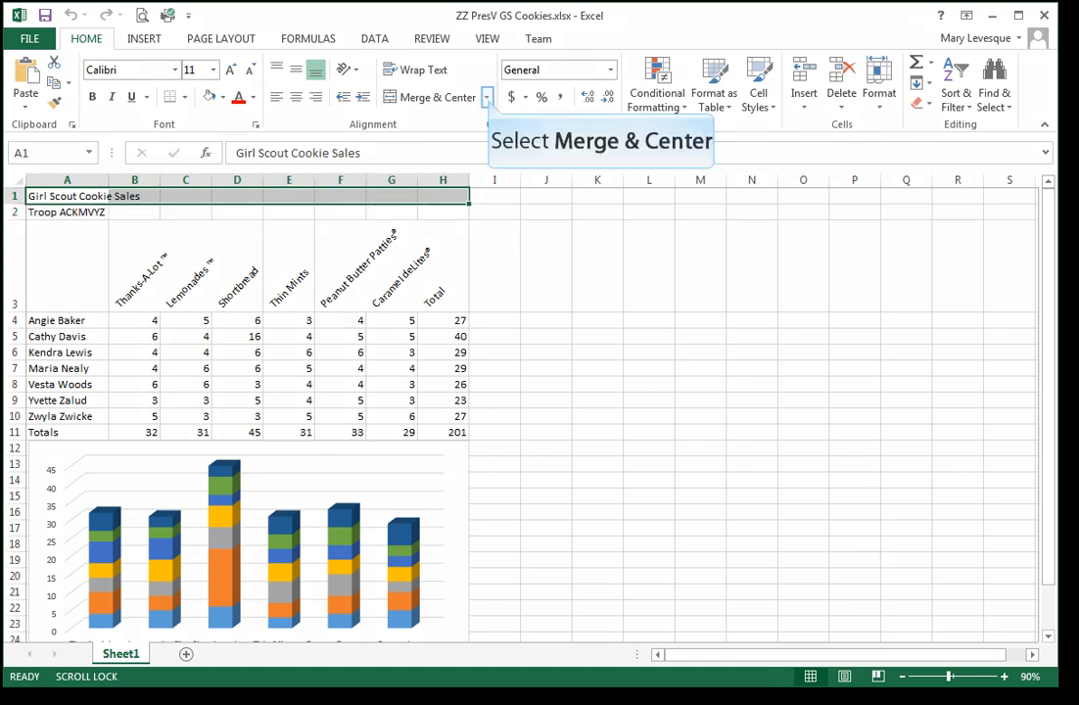
click(486, 97)
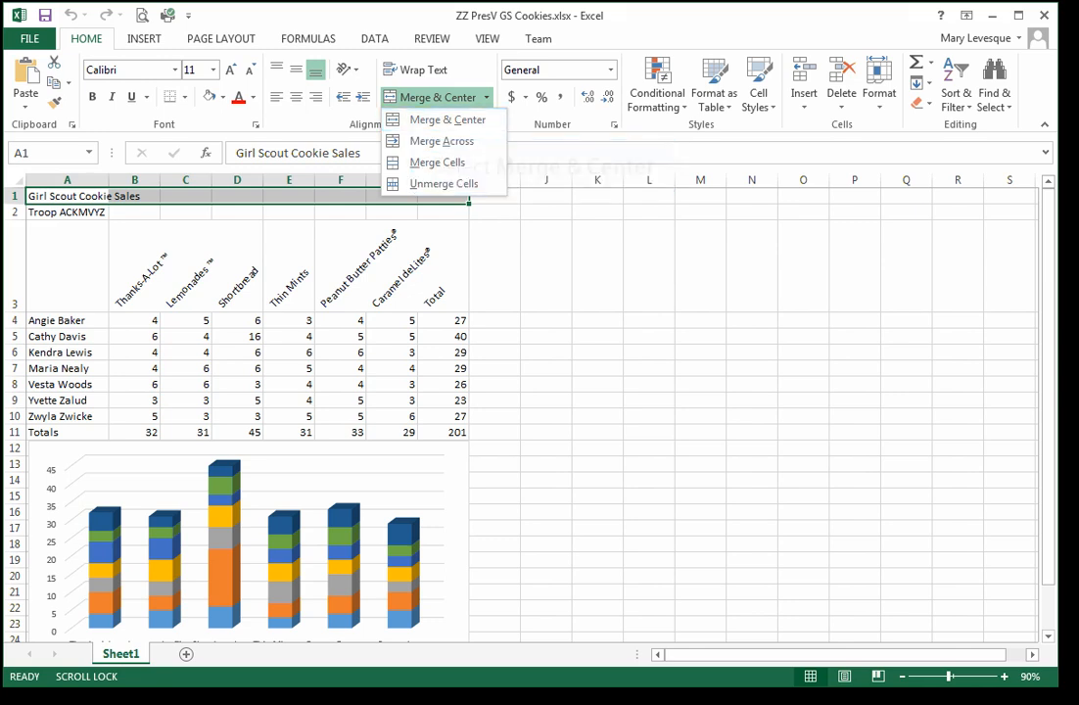
click(413, 123)
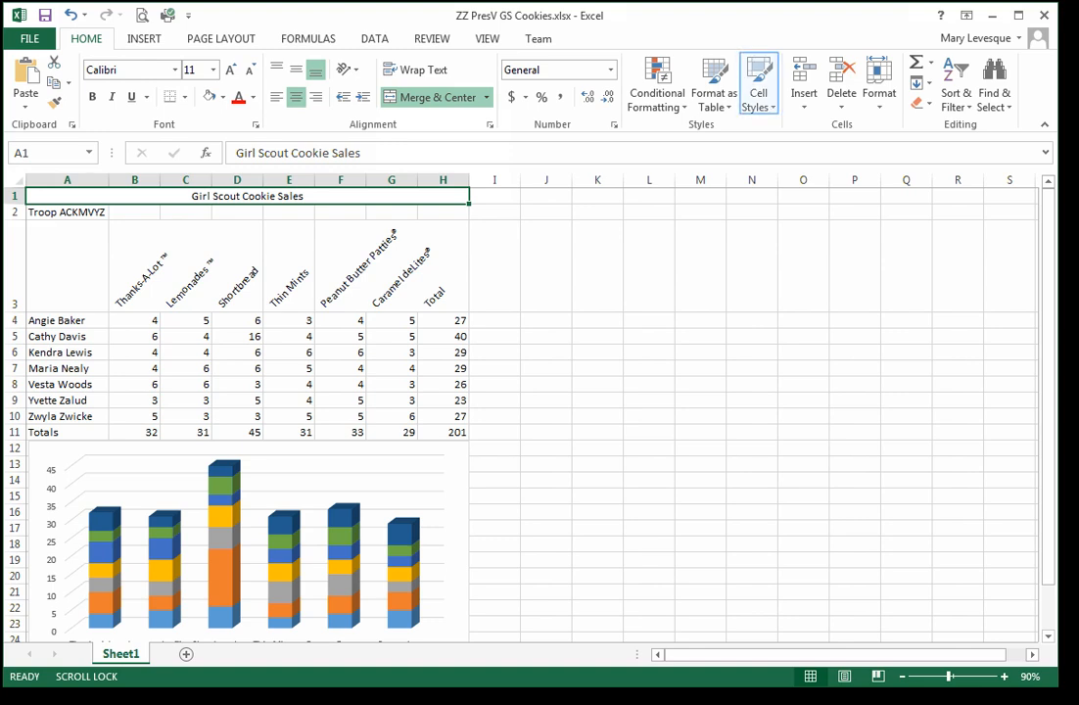
click(759, 98)
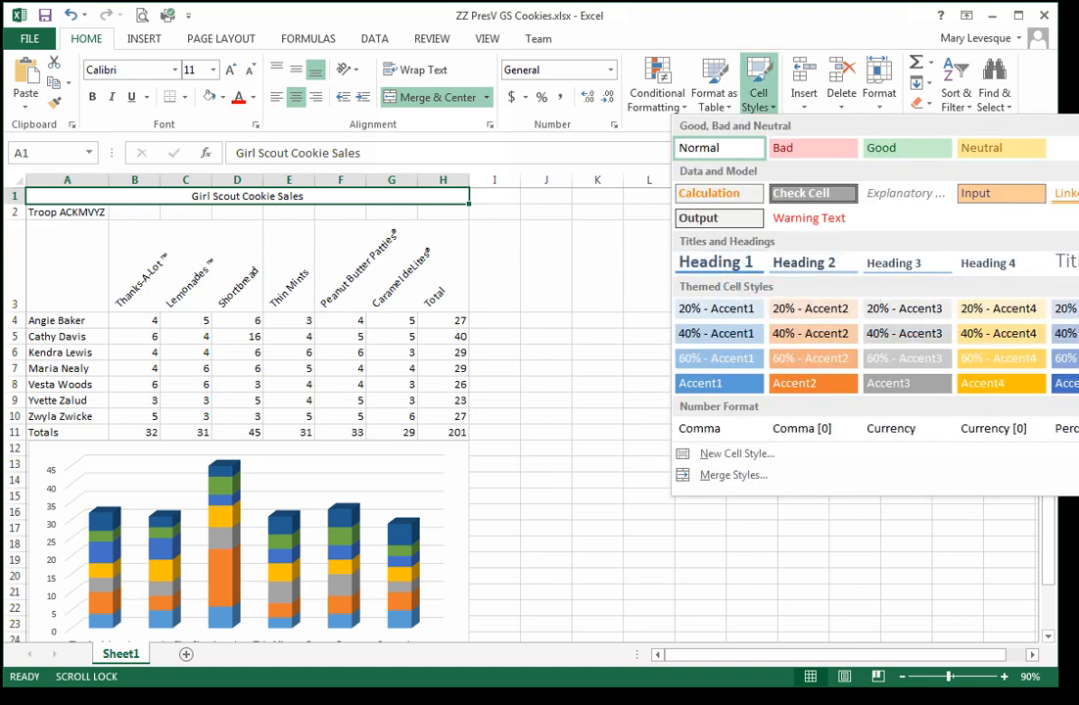
click(716, 262)
click(494, 272)
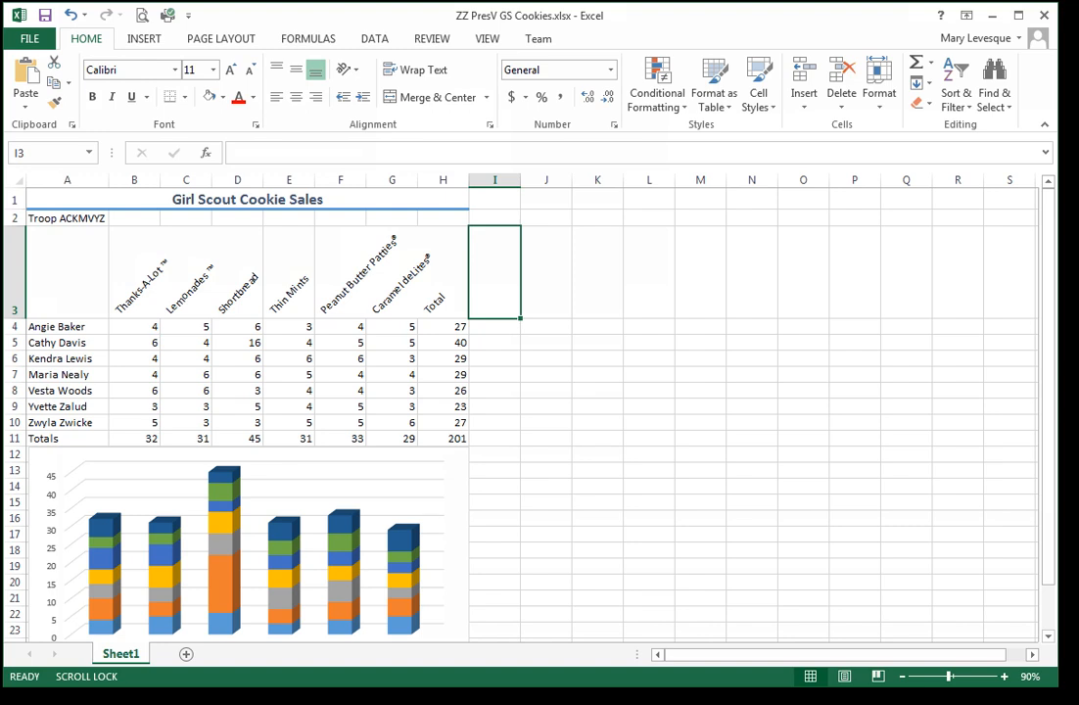
Step: Try font size 22 on the sheet title in row 1, and settle on size 26
click(246, 200)
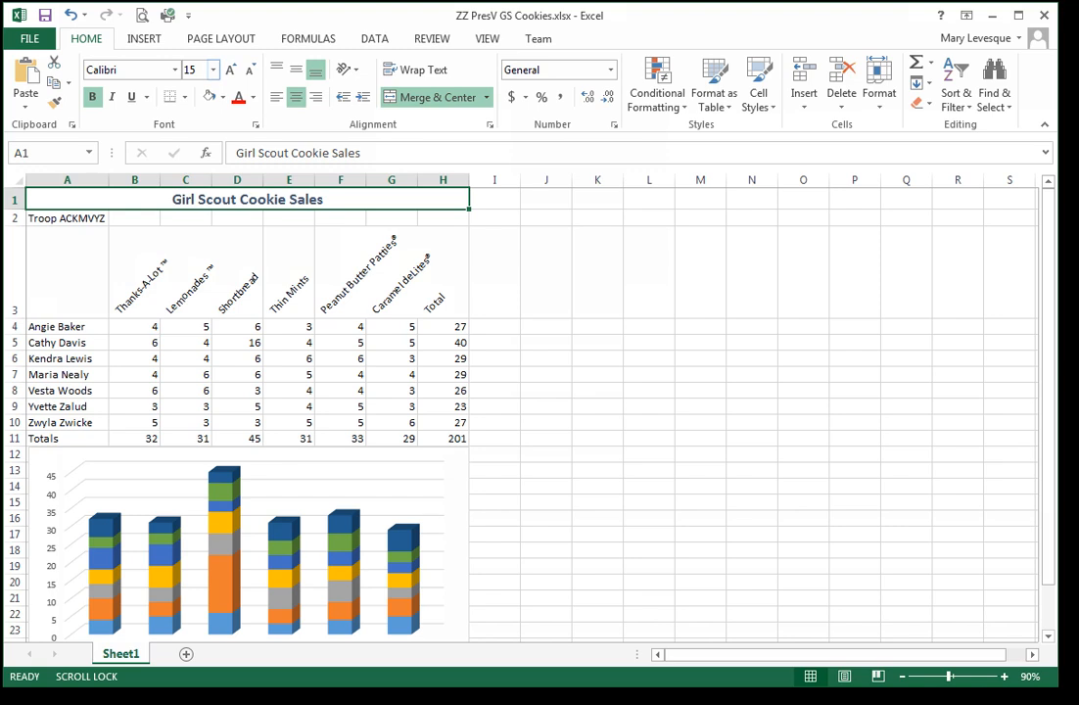
click(212, 70)
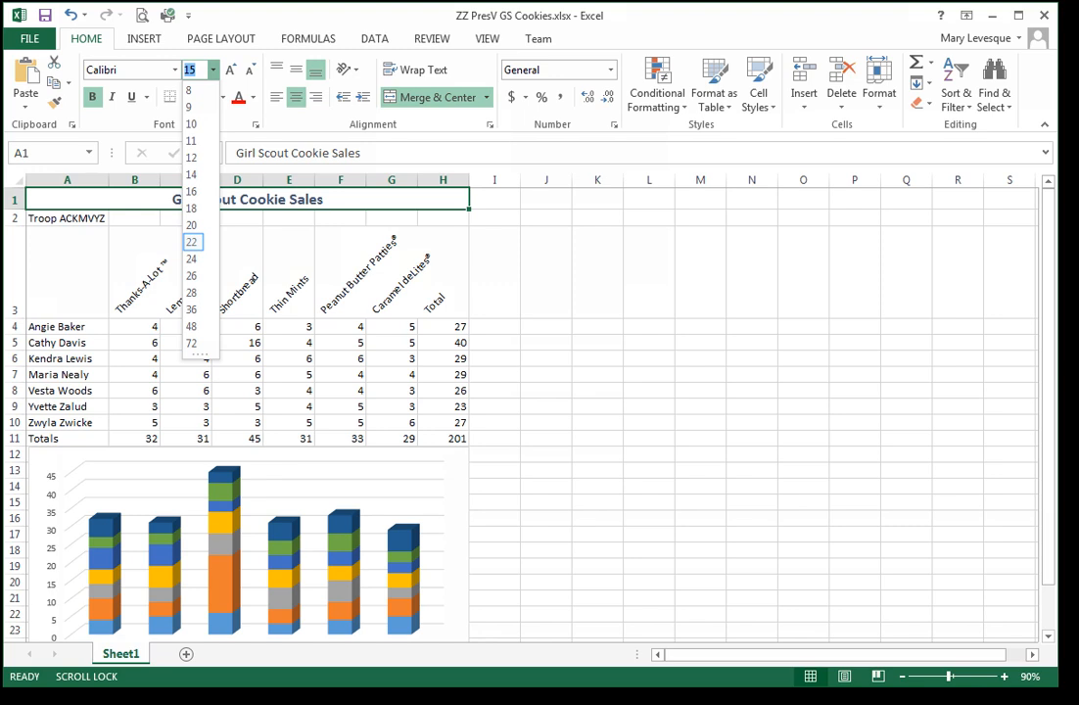
click(191, 241)
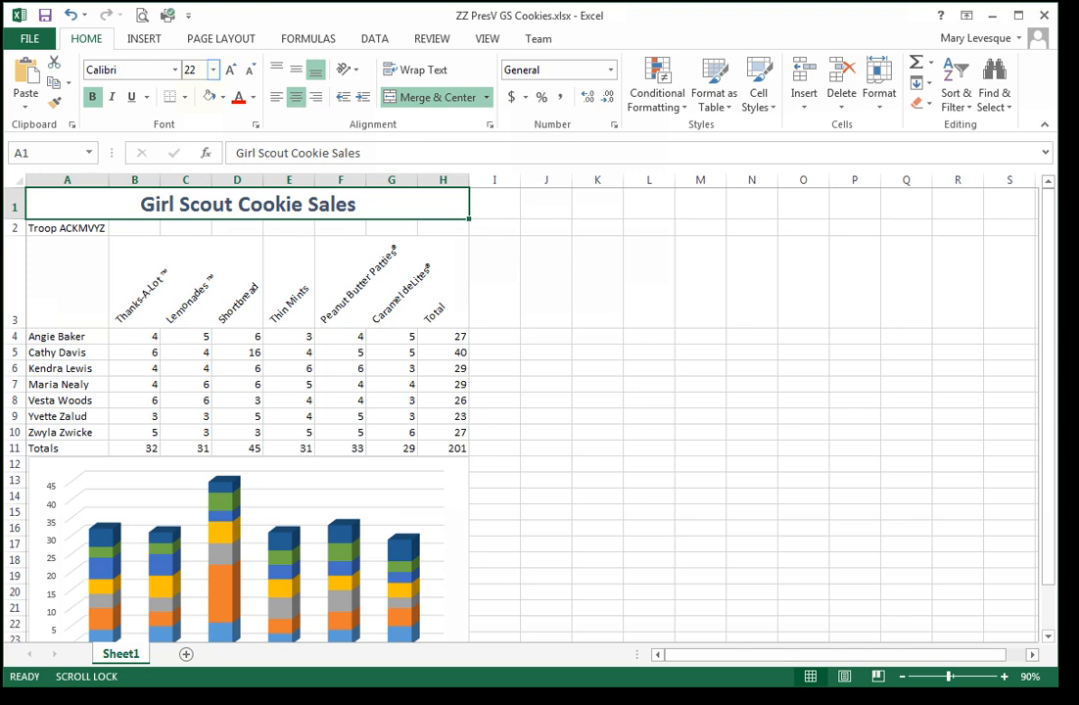
click(213, 70)
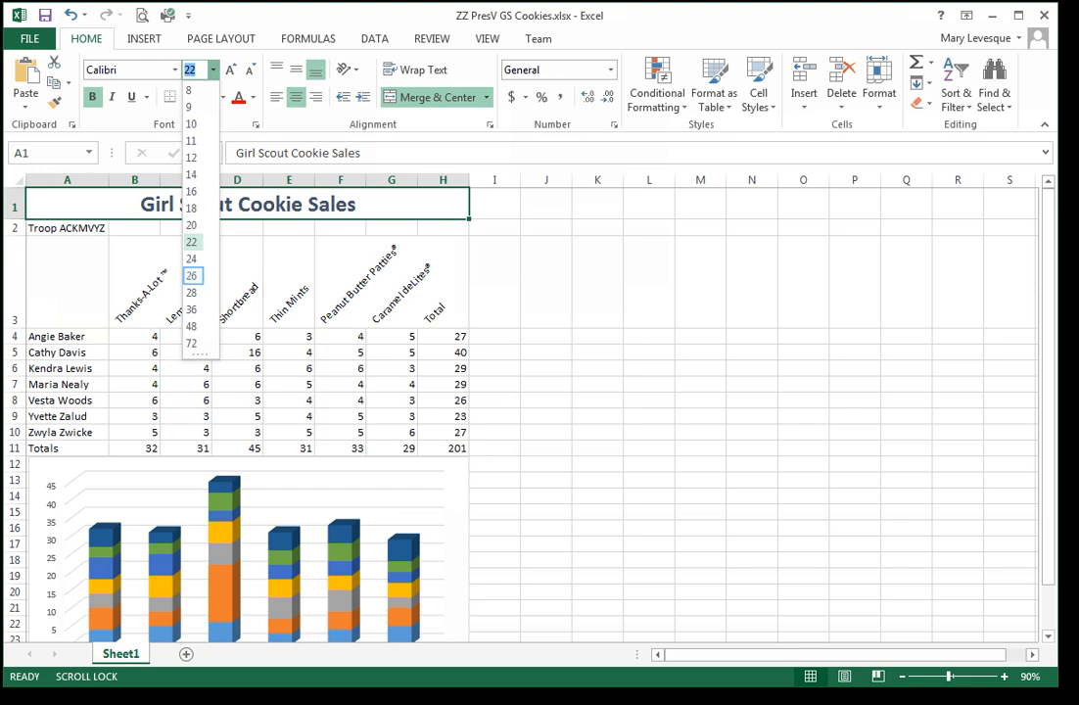
click(191, 276)
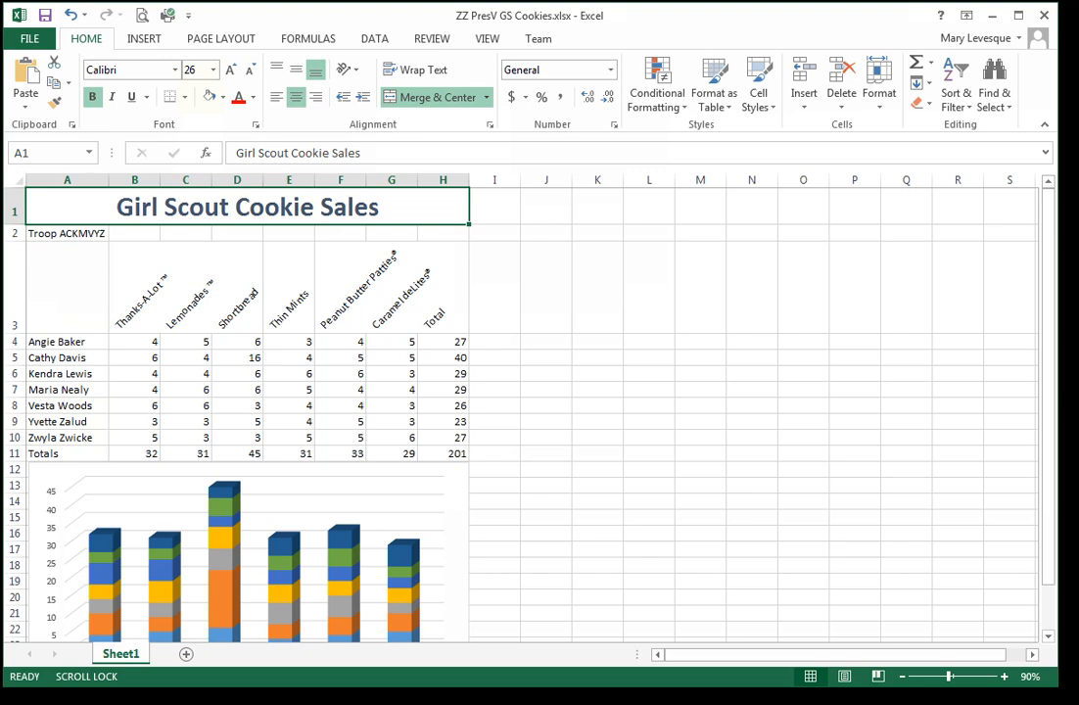
Step: Merge and center the troop subtitle across A2:H2 and apply the Heading 2 cell style to it
click(68, 234)
drag(43, 233, 437, 233)
click(431, 97)
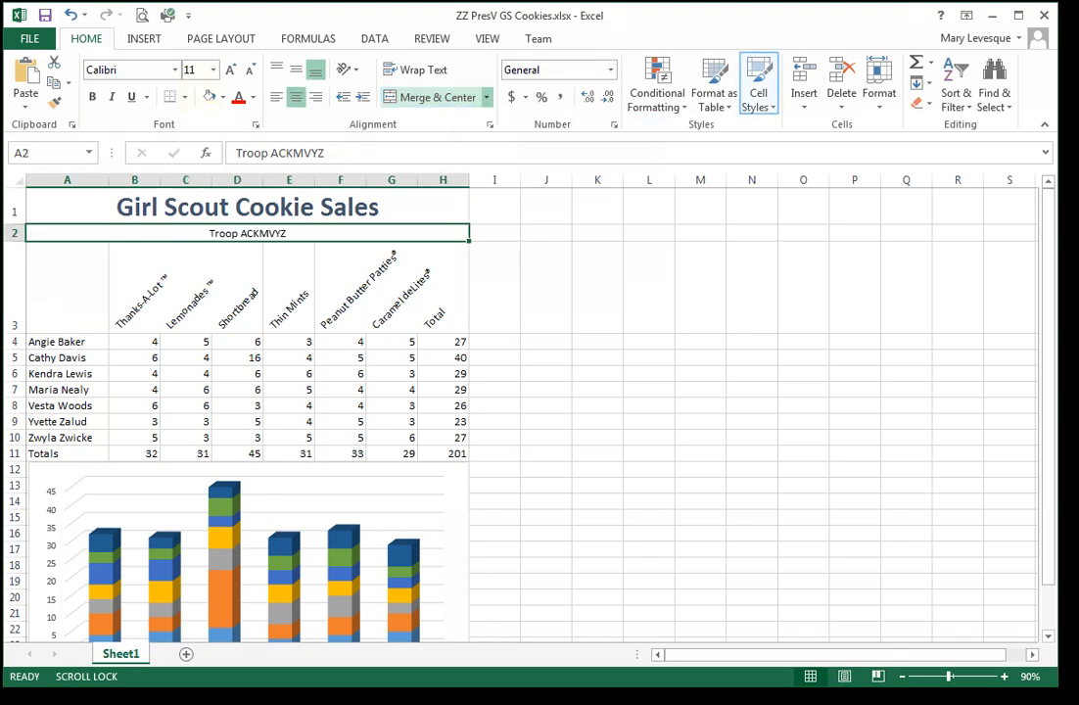
click(759, 86)
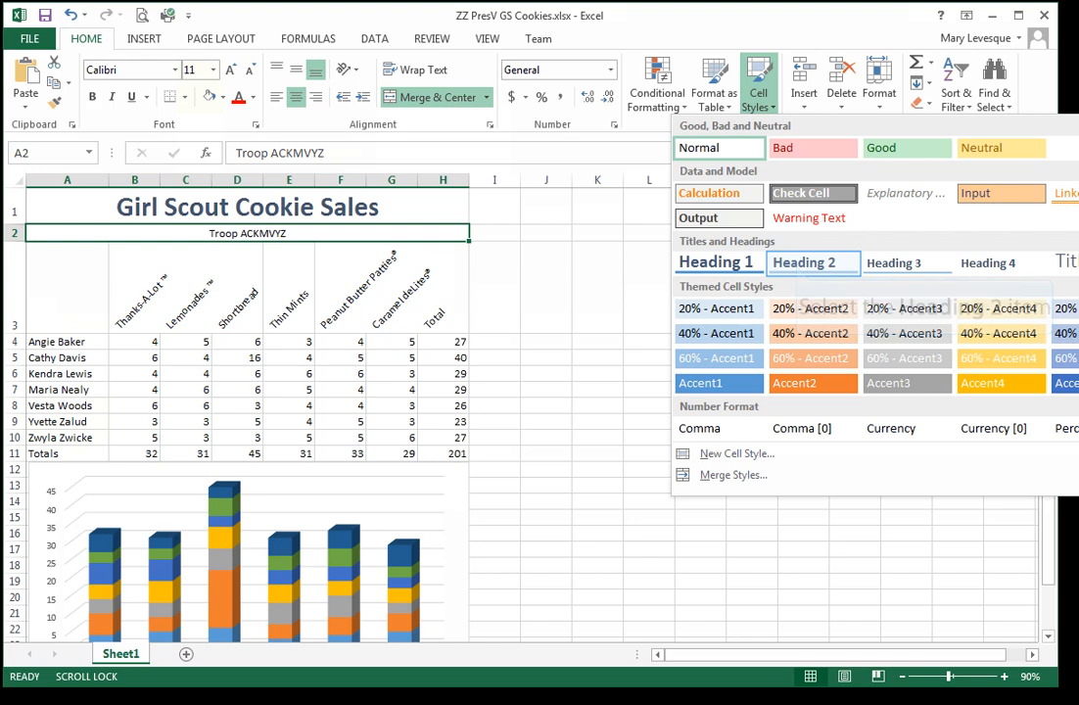
click(814, 262)
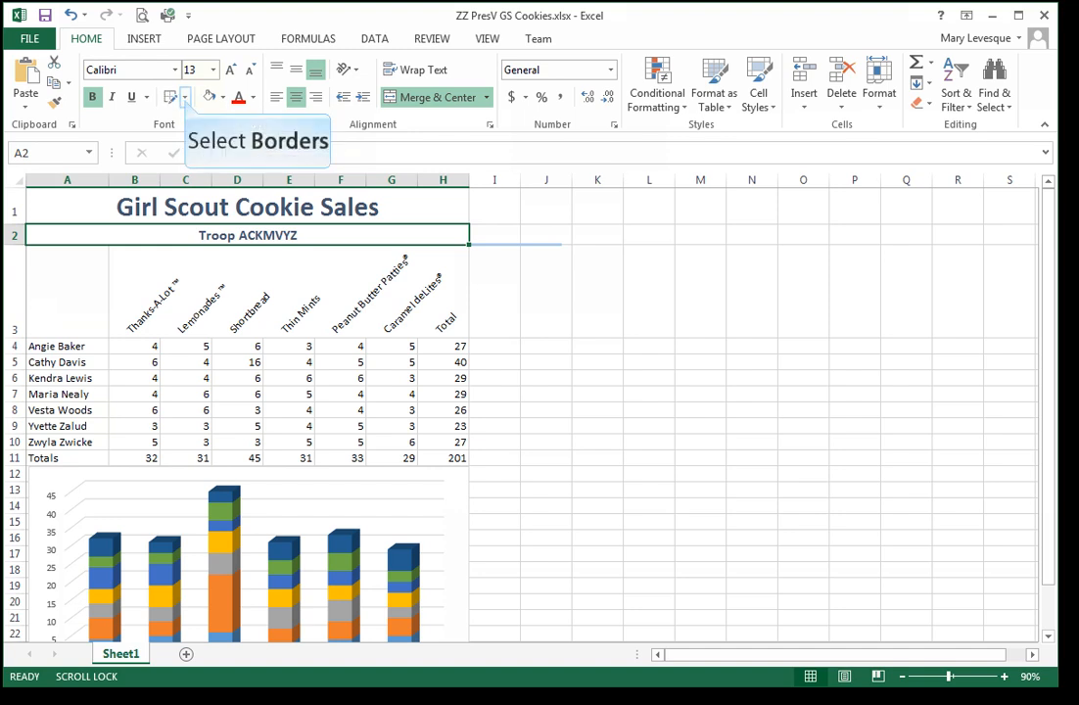
Step: Remove all borders from the merged troop subtitle in row 2
click(185, 97)
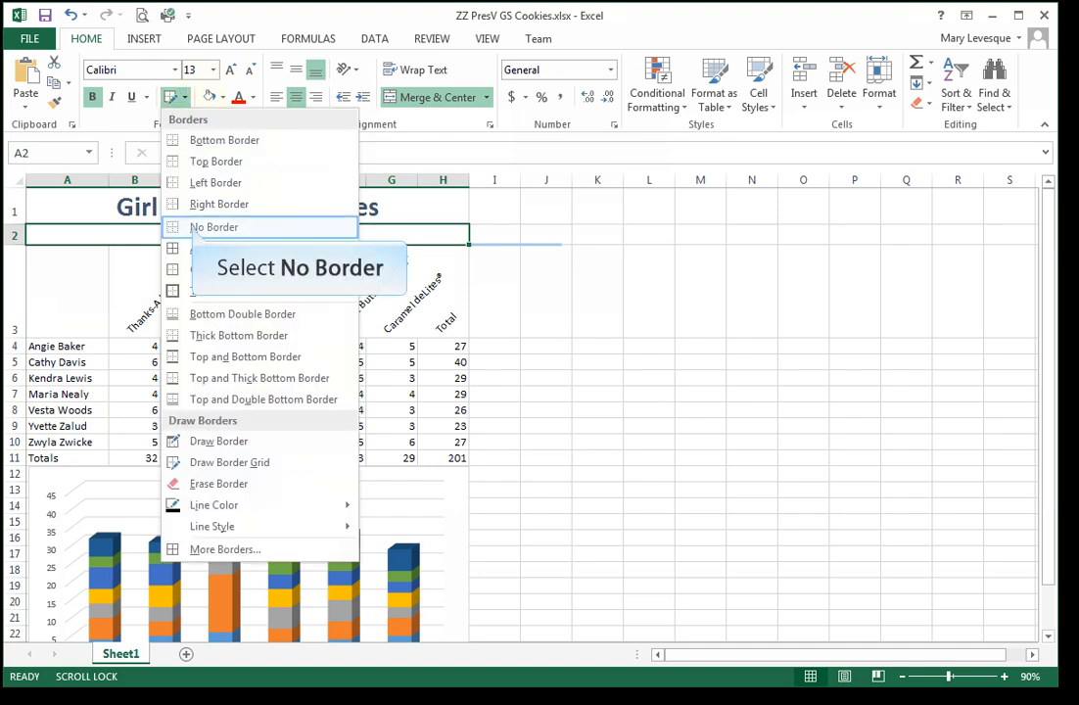
click(214, 227)
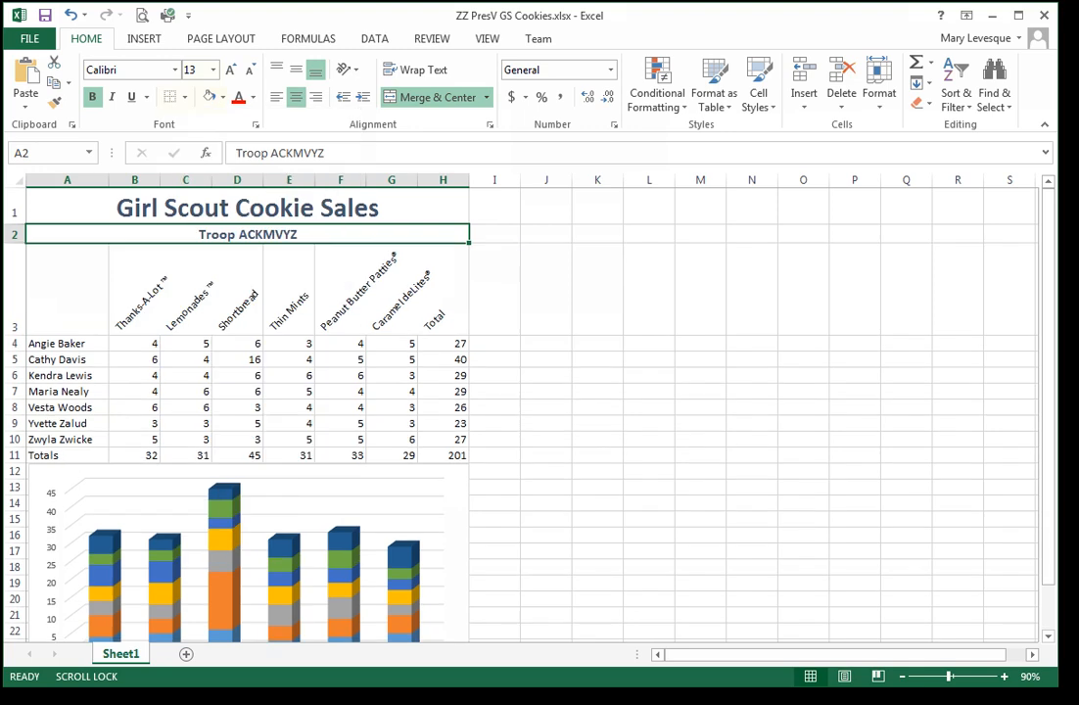
click(494, 471)
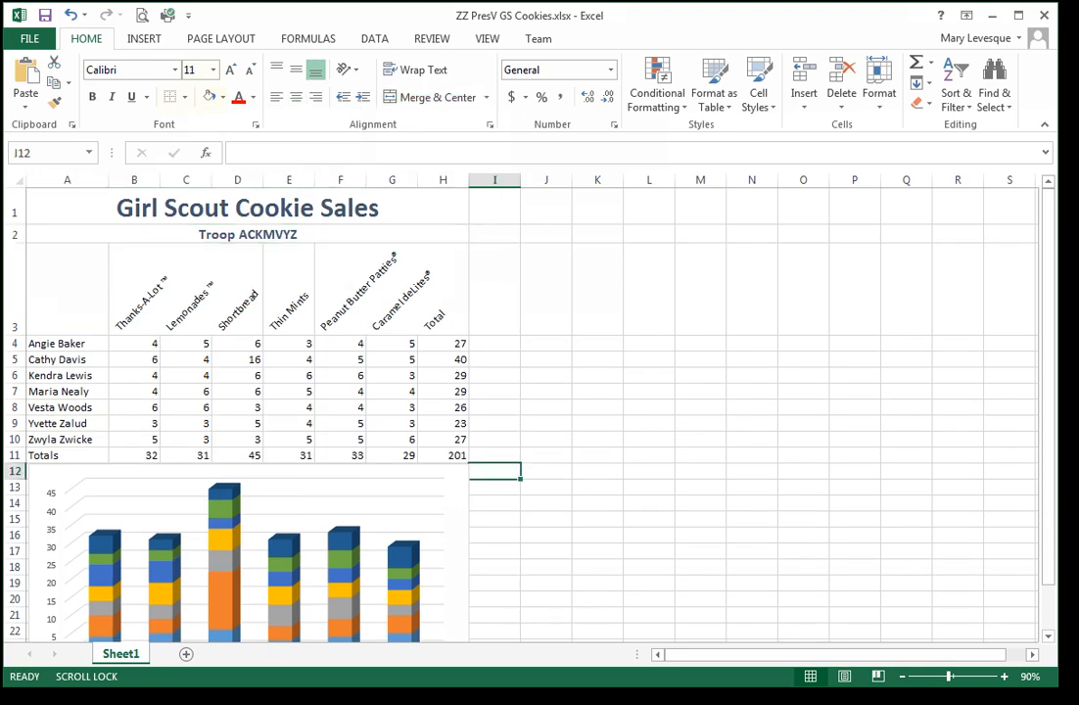
Step: Apply the Heading 3 cell style to the column header row A3:H3
click(67, 289)
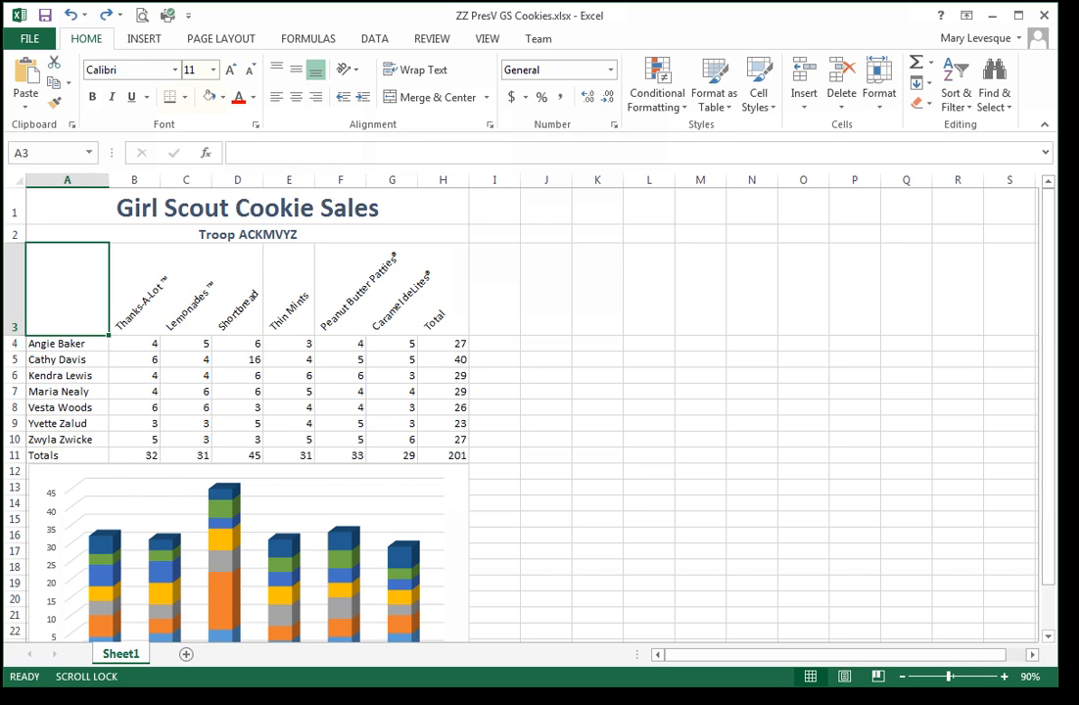
drag(74, 305, 429, 317)
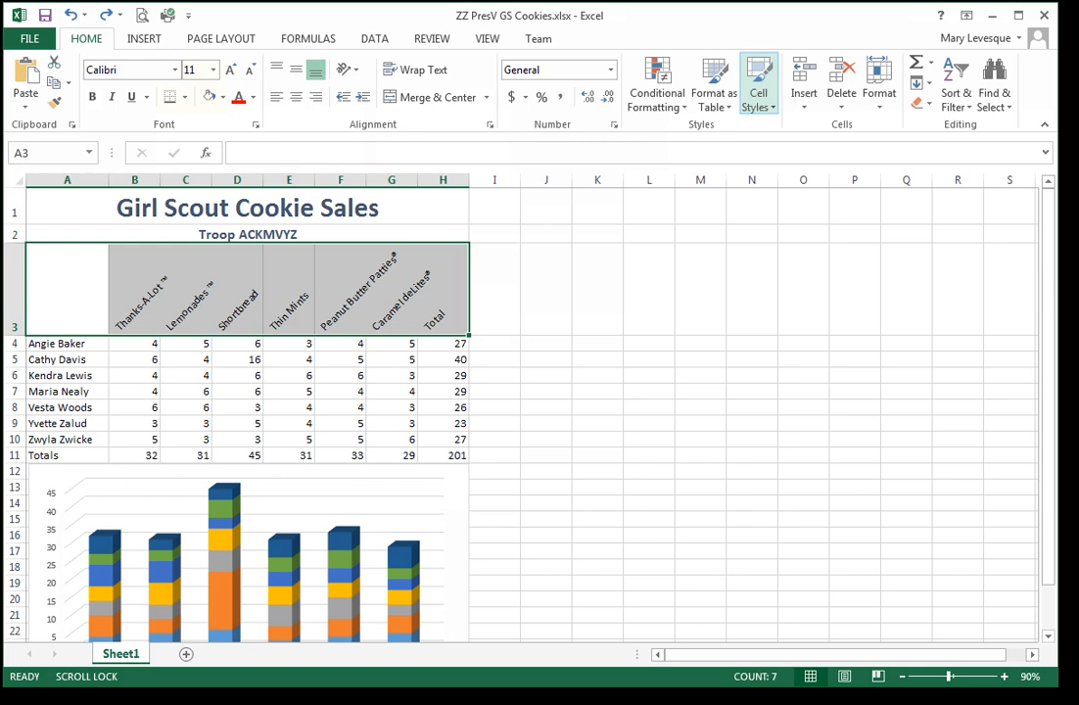
click(758, 88)
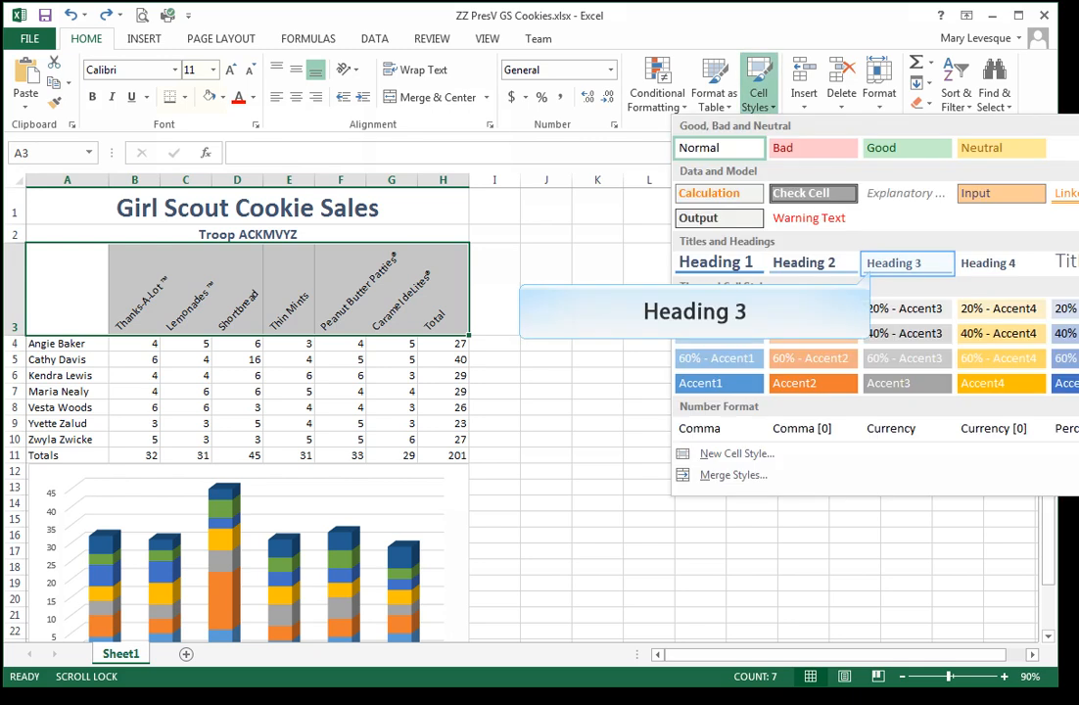
click(894, 262)
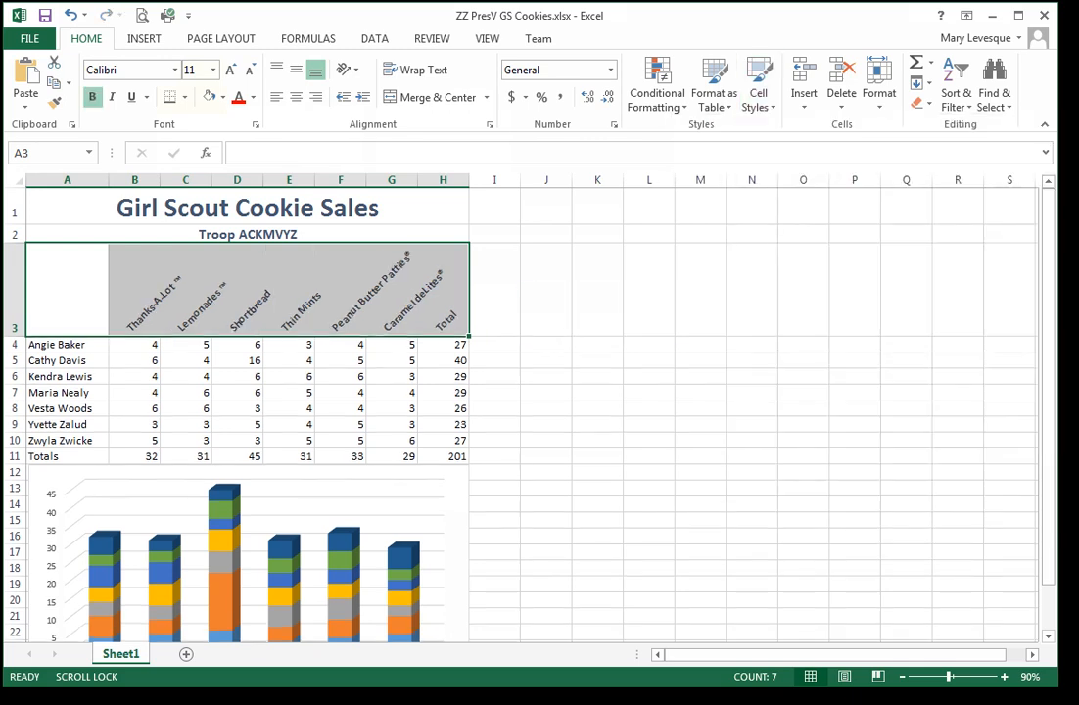
click(67, 290)
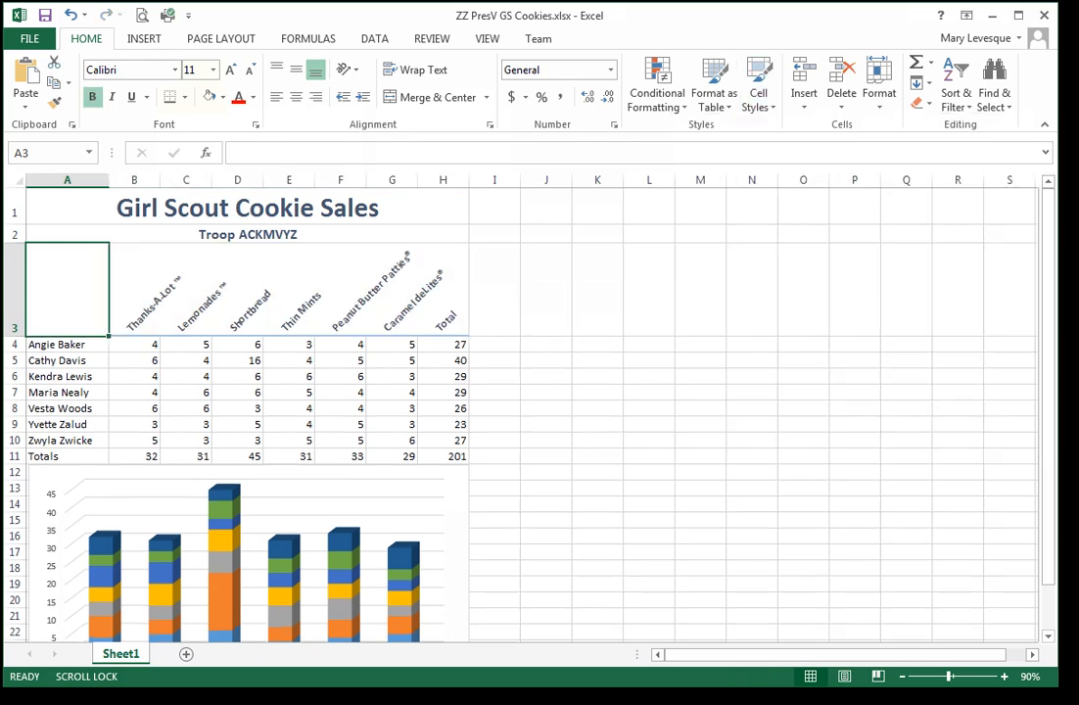
click(67, 344)
click(66, 392)
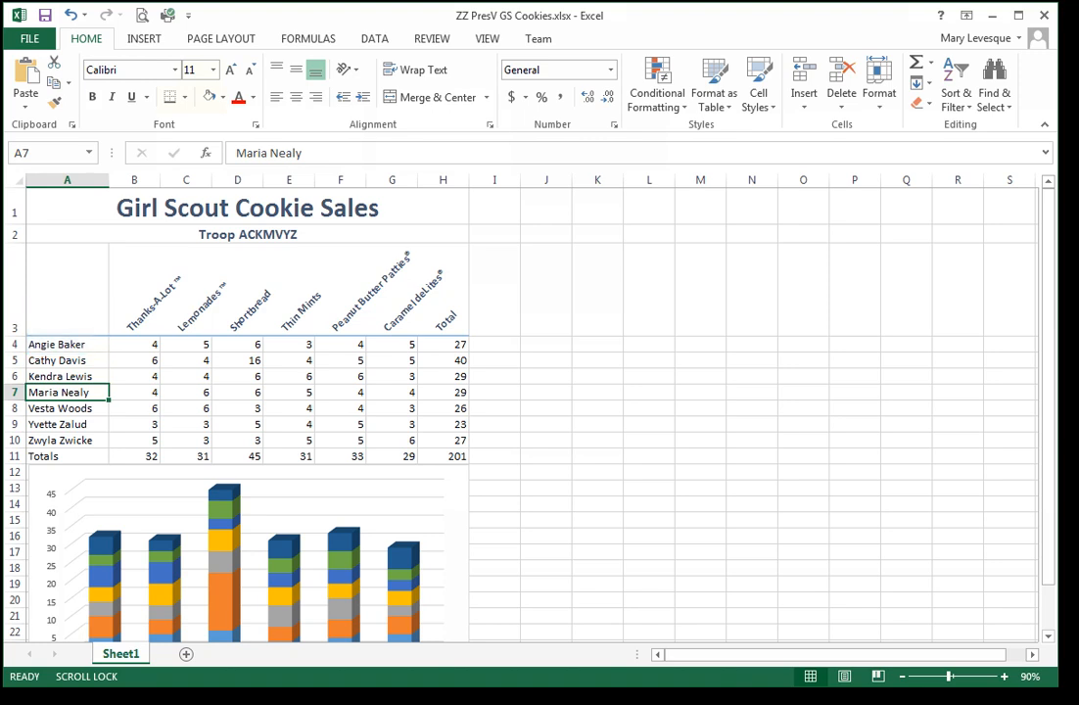
Step: Try a top border on the column header row A3:H3, and undo it
drag(63, 293, 405, 295)
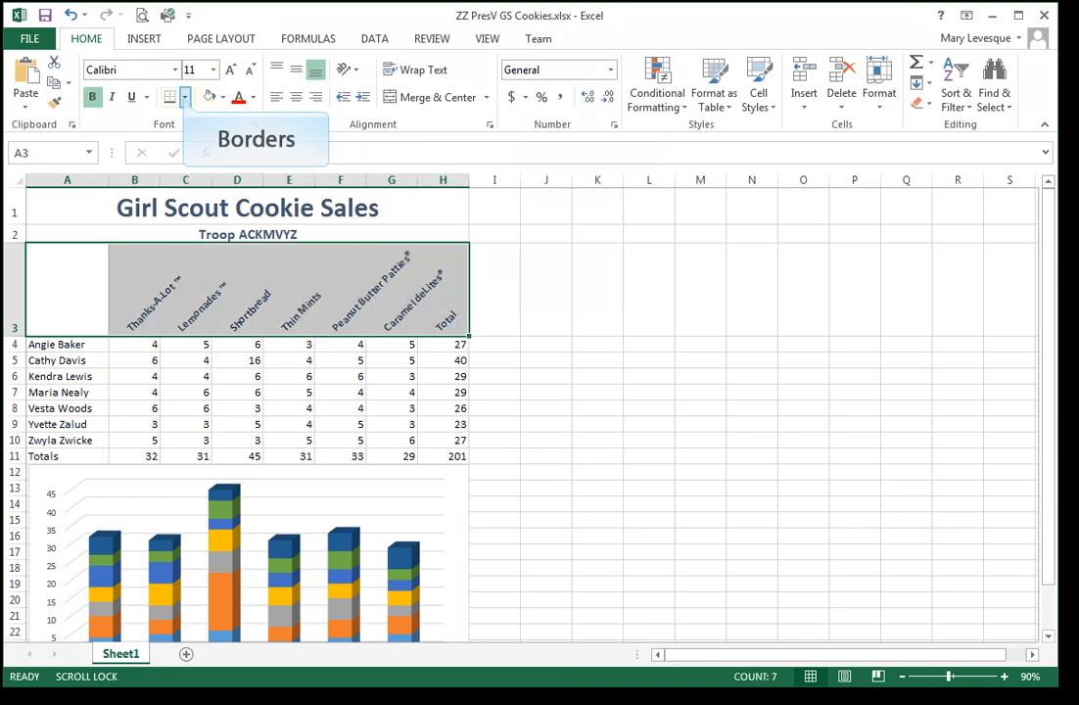
click(184, 96)
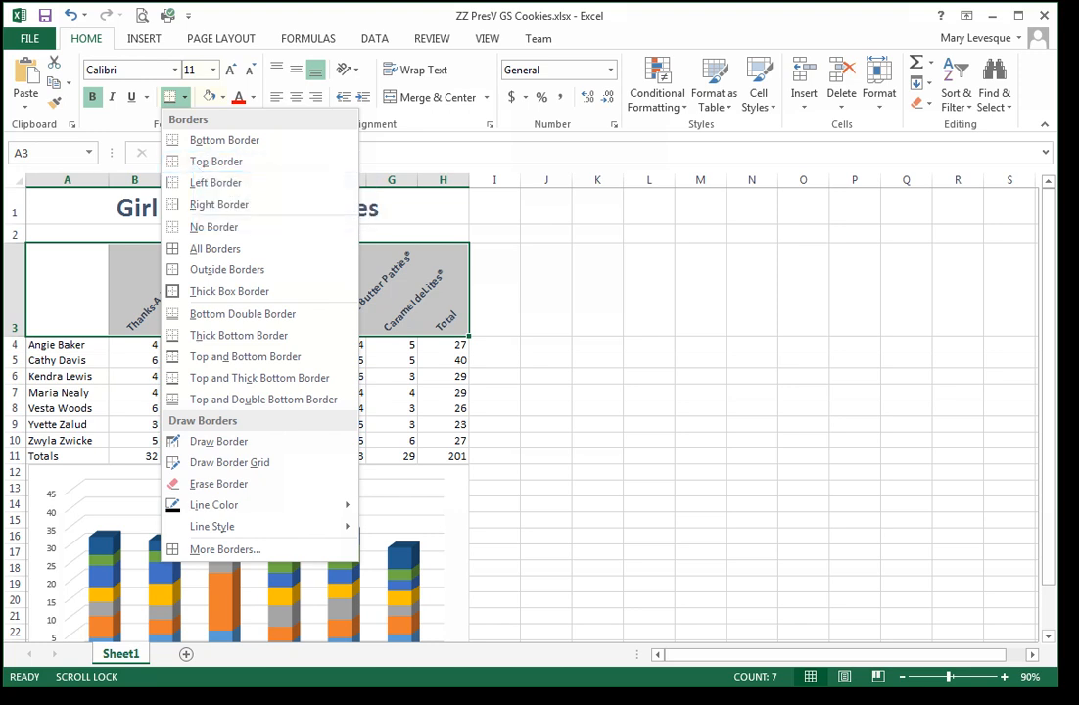
click(216, 162)
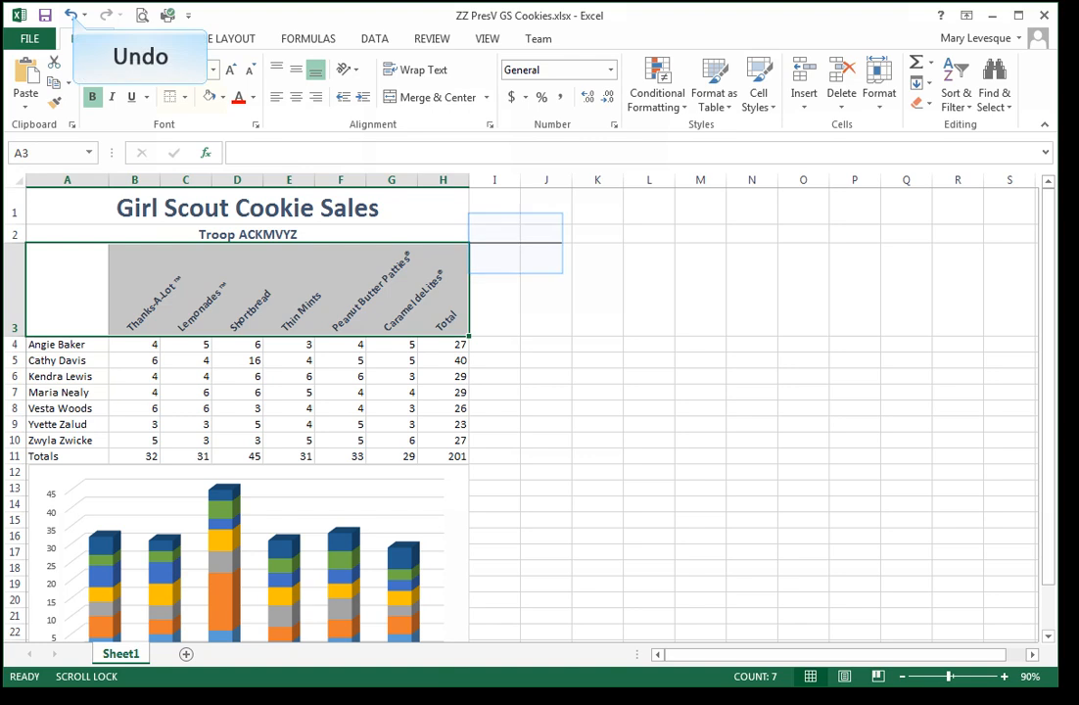
click(71, 15)
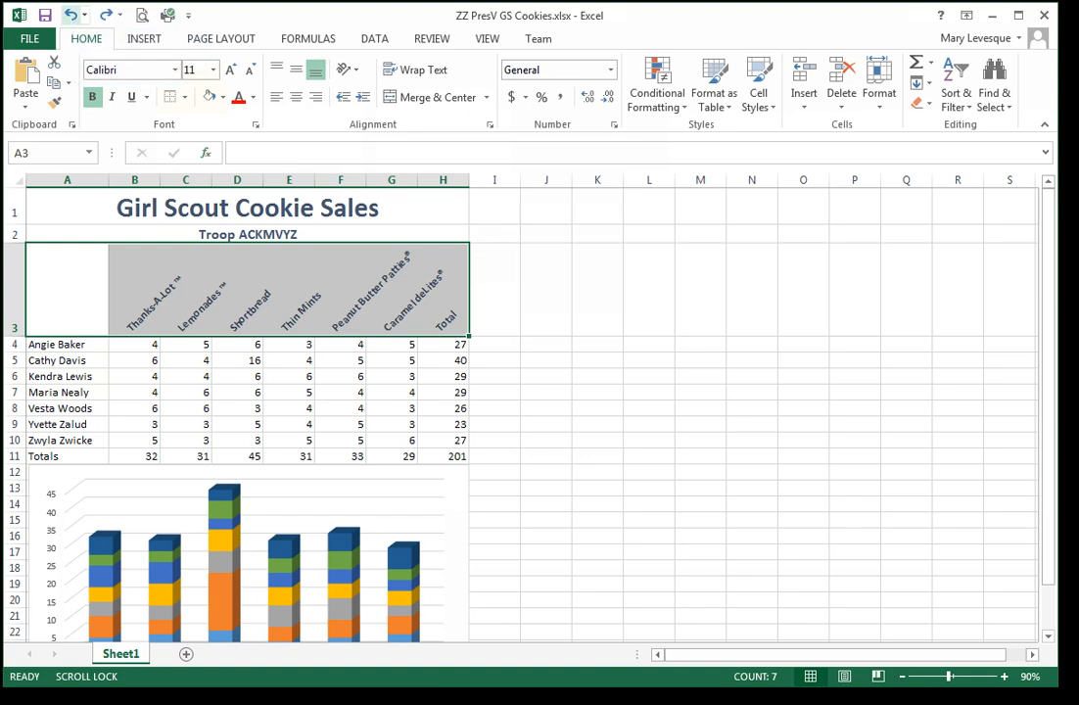
mouse_move(1049, 493)
mouse_down()
mouse_move(1049, 566)
mouse_move(1054, 511)
mouse_up()
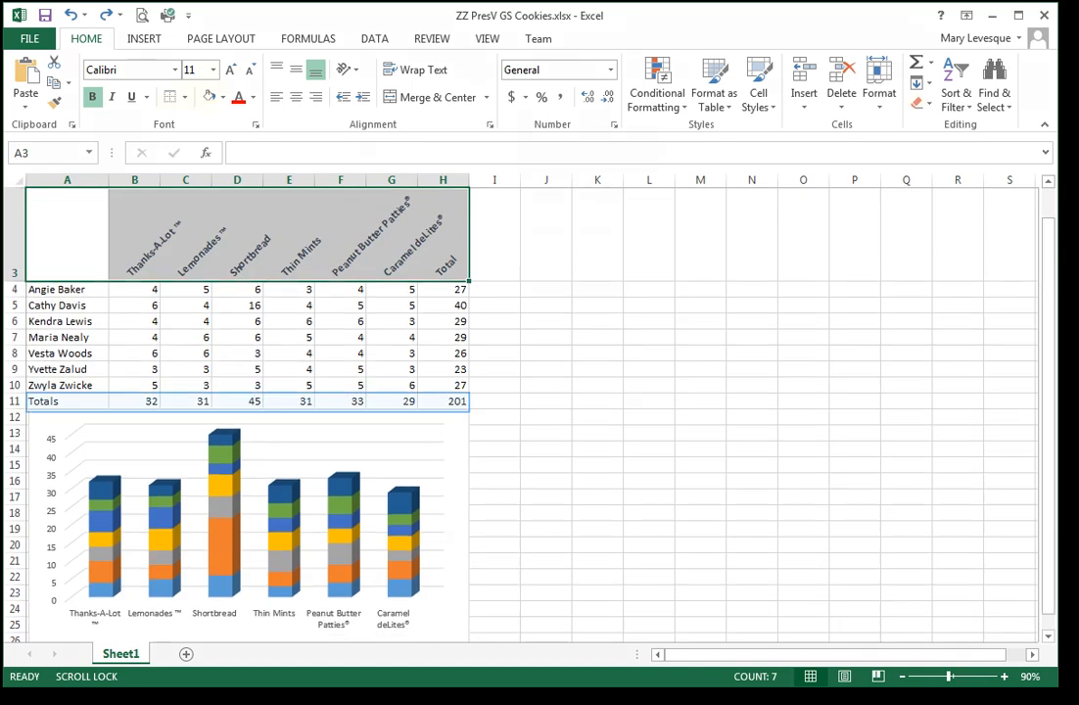
drag(51, 402, 447, 404)
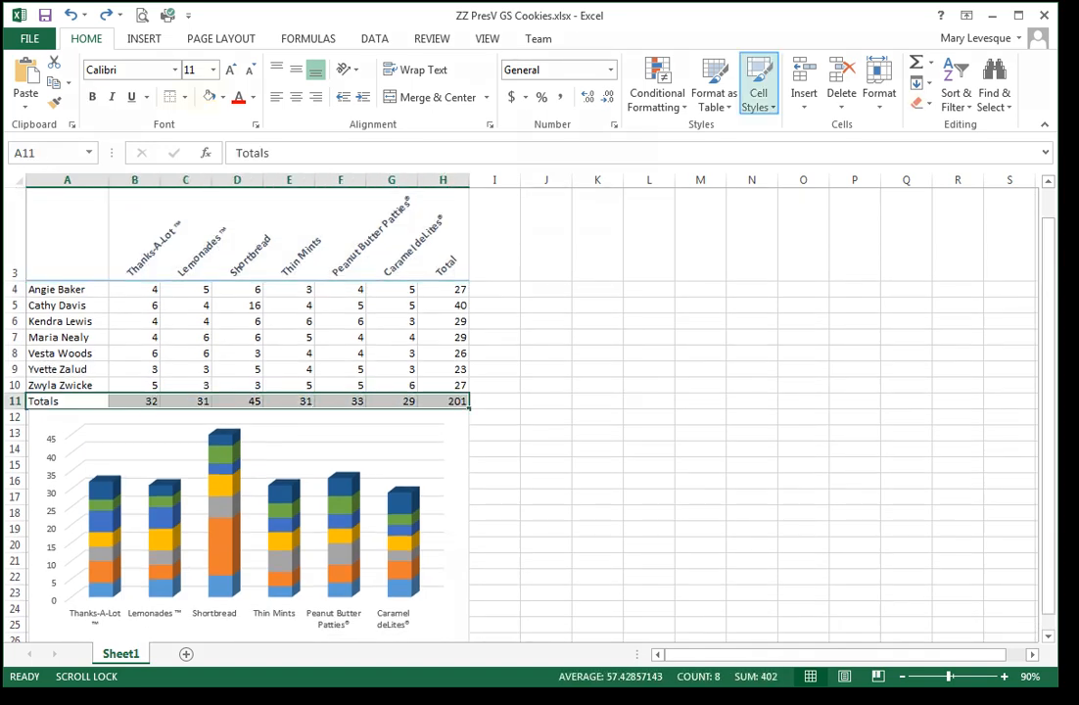
click(759, 93)
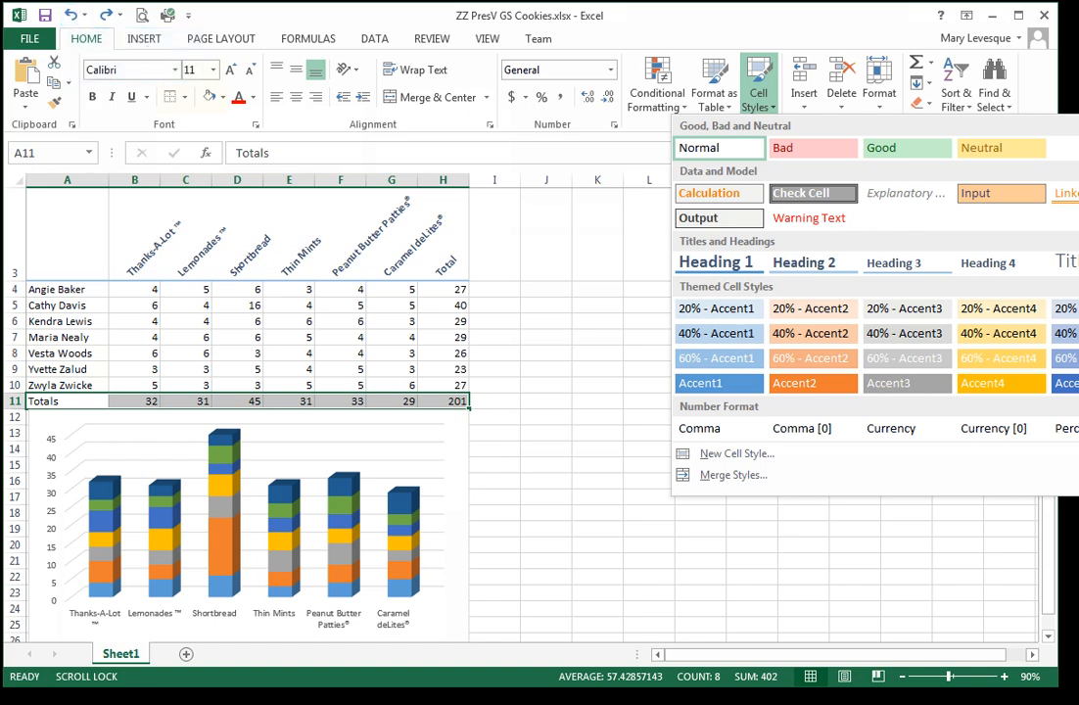
key(Escape)
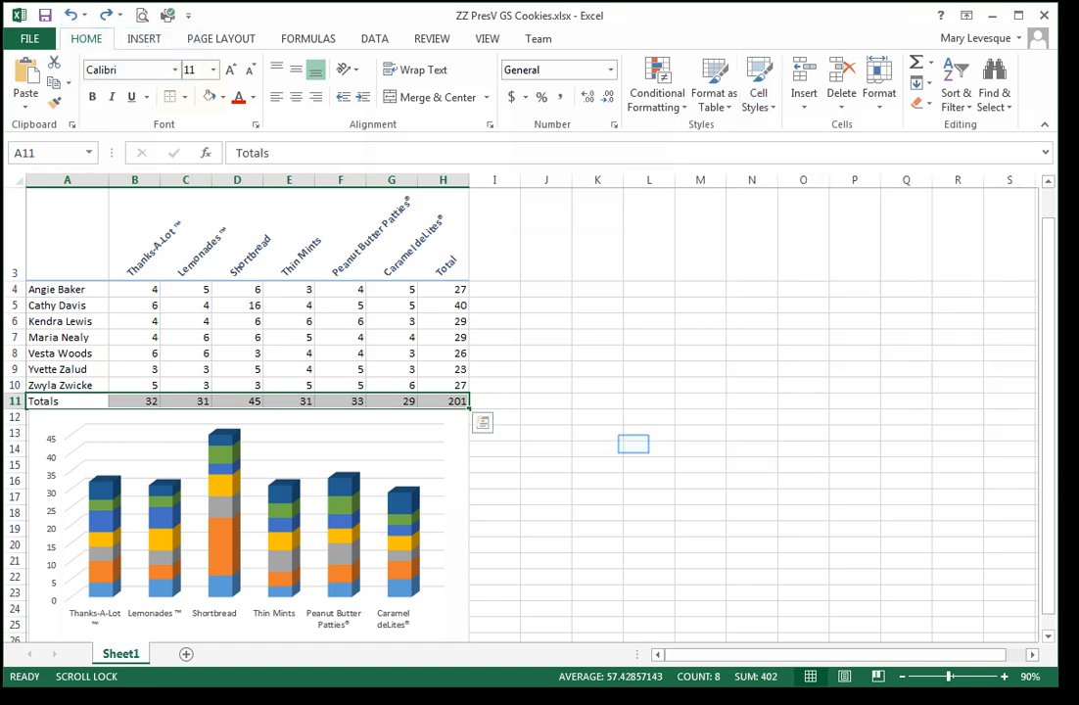
drag(633, 445, 633, 437)
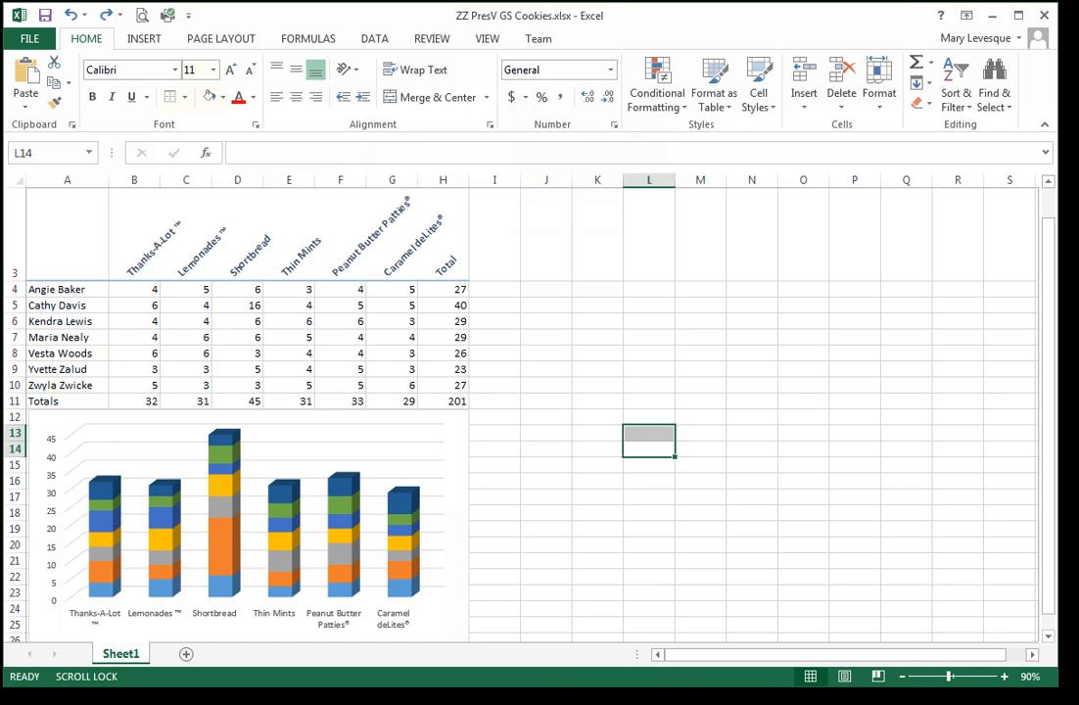
Step: Apply the Total cell style to the Totals row A11:H11
drag(43, 397, 447, 406)
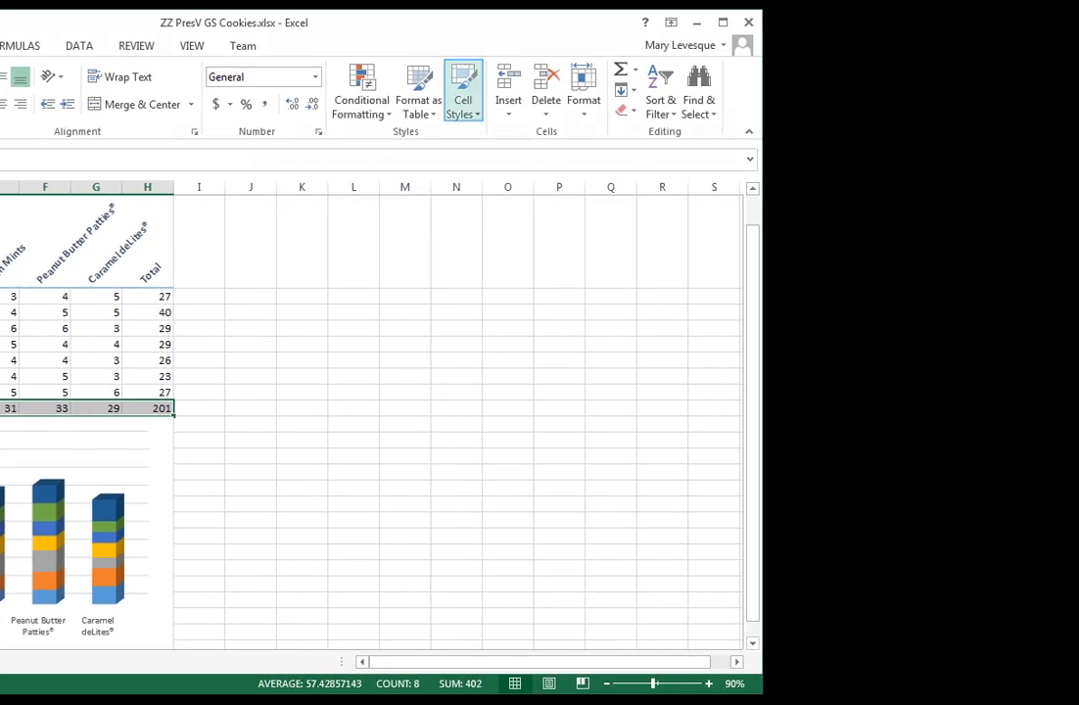
click(463, 93)
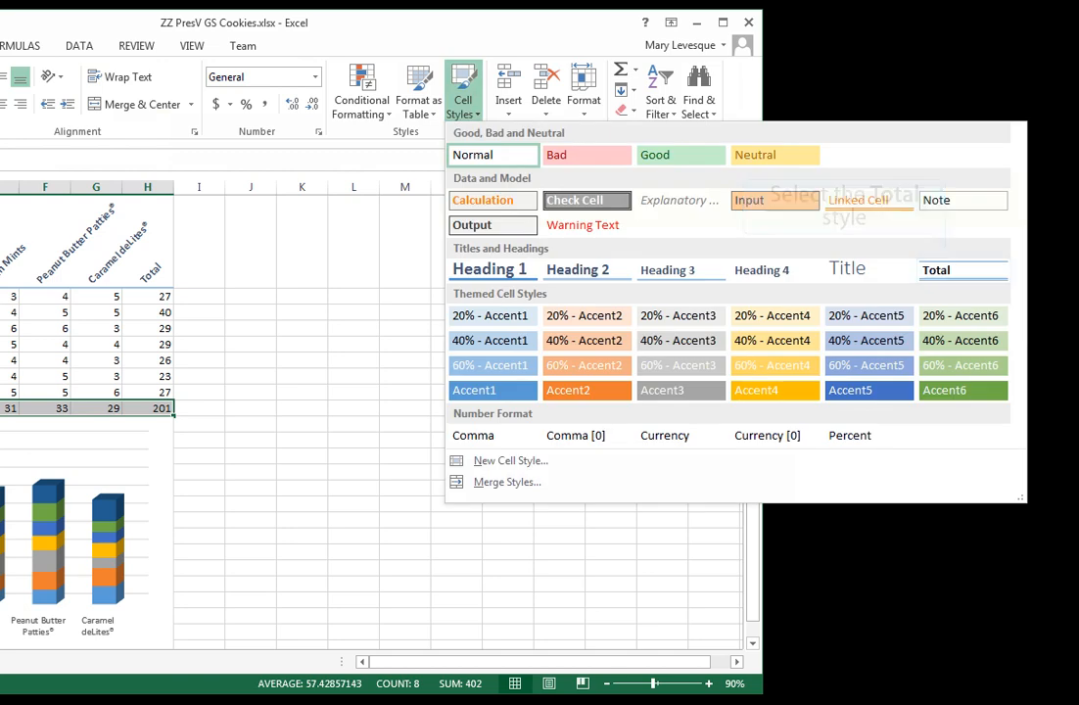
click(962, 270)
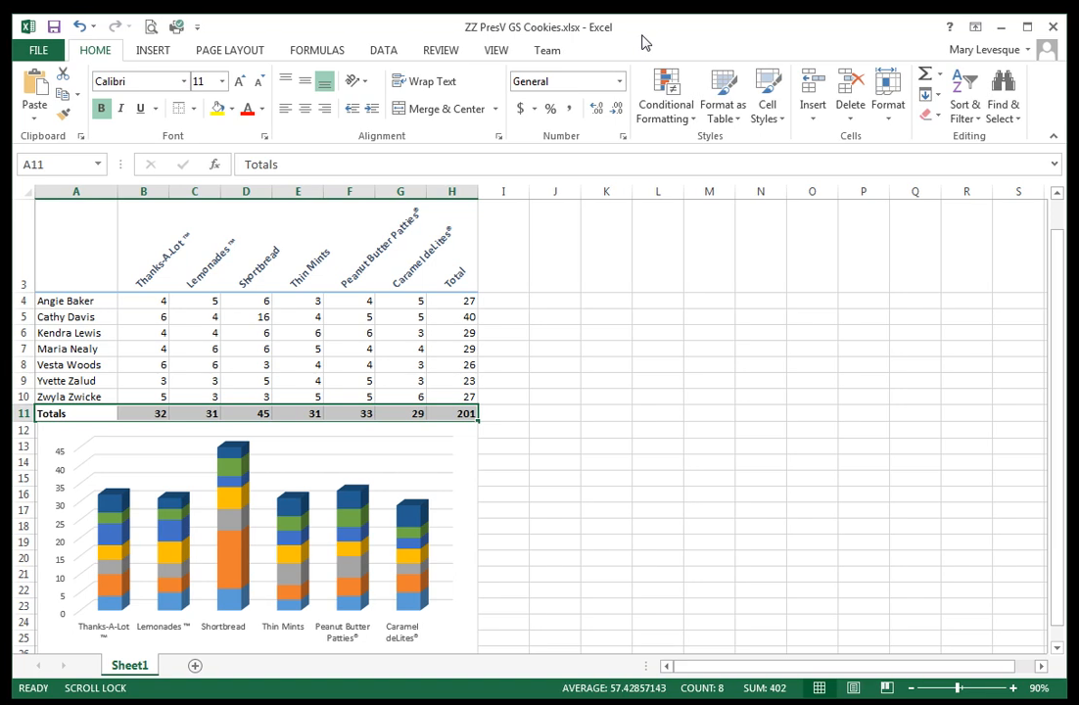
click(503, 462)
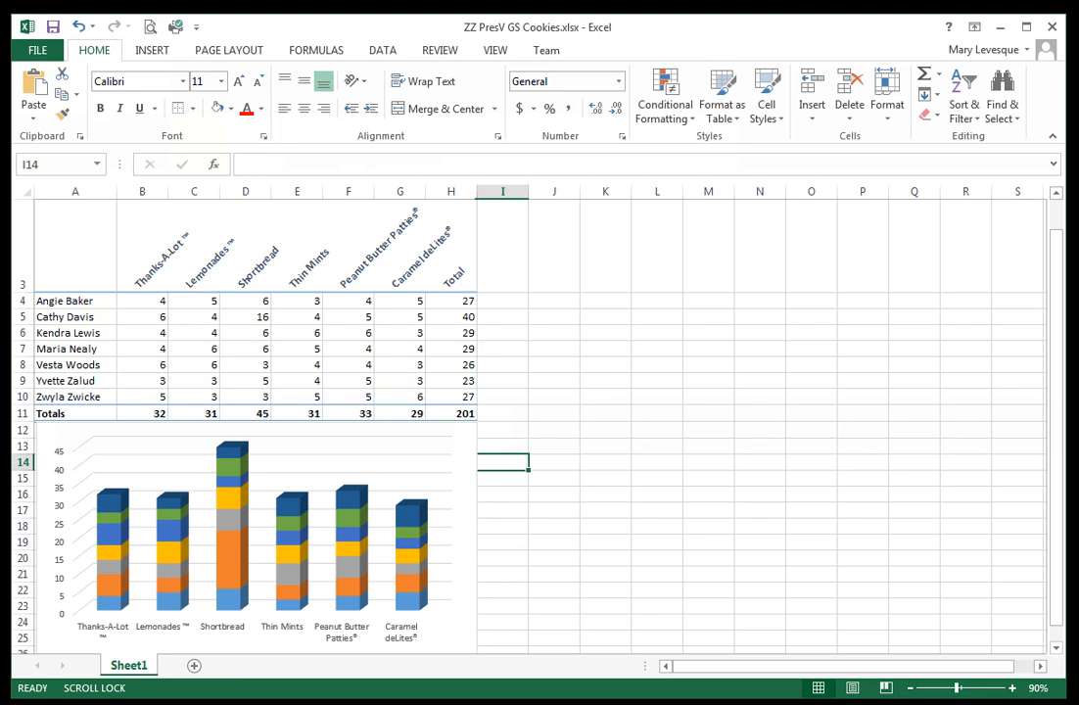
Step: Try the Total cell style on the row totals H4:H10, and undo it
drag(1055, 622, 1060, 585)
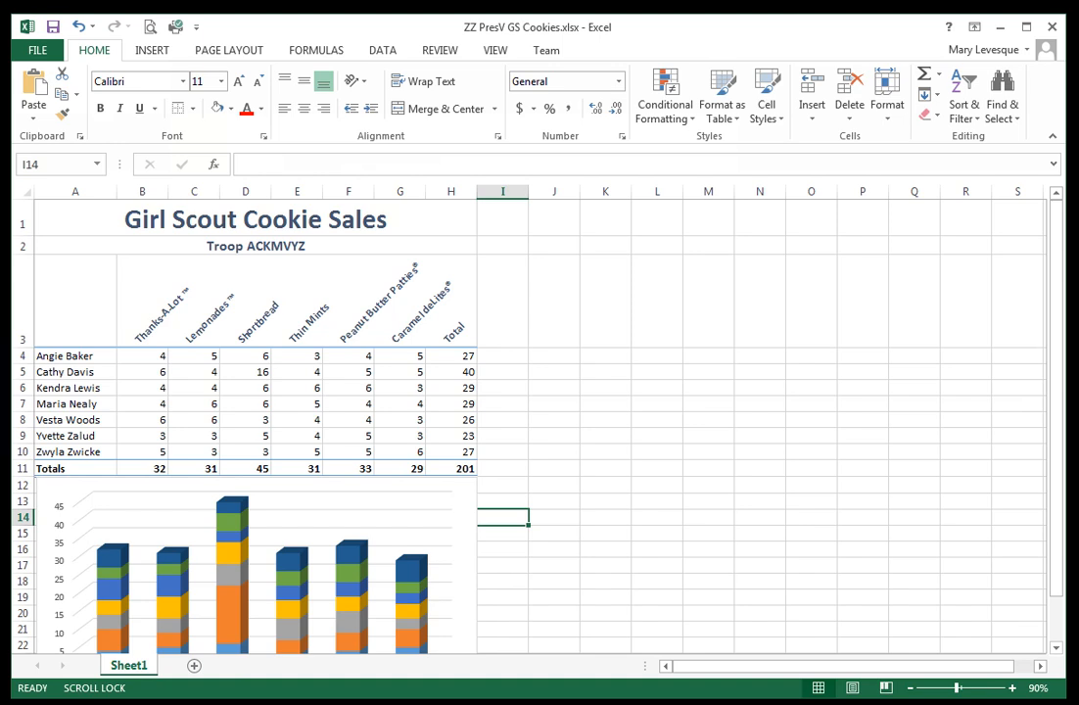
drag(447, 355, 447, 451)
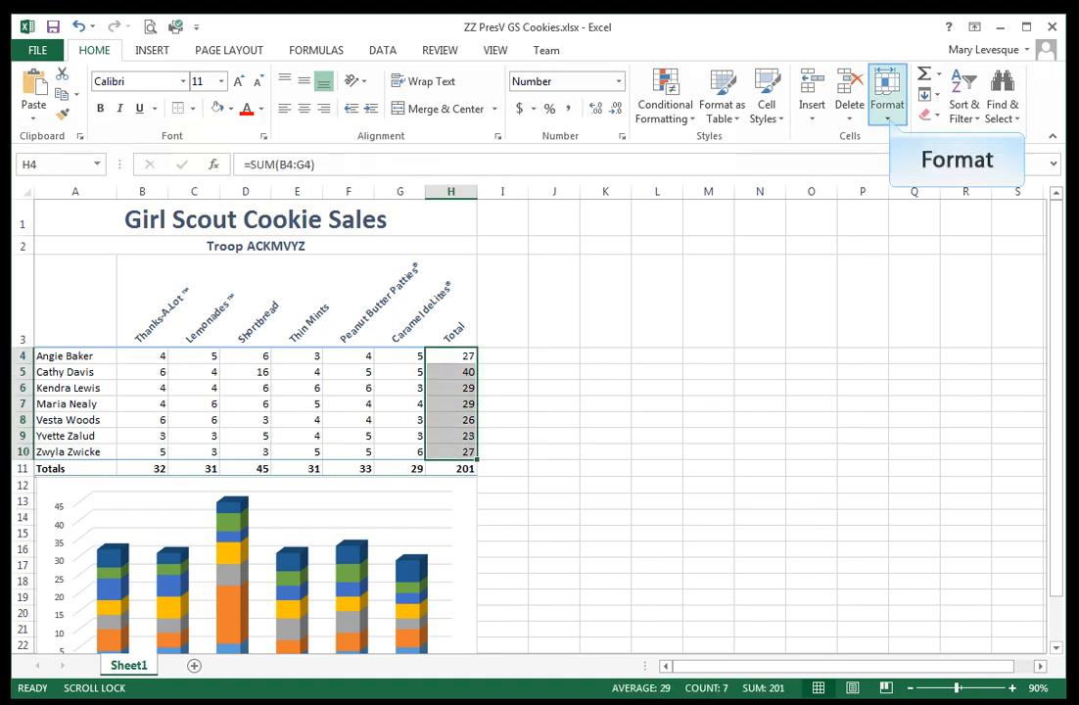
click(887, 95)
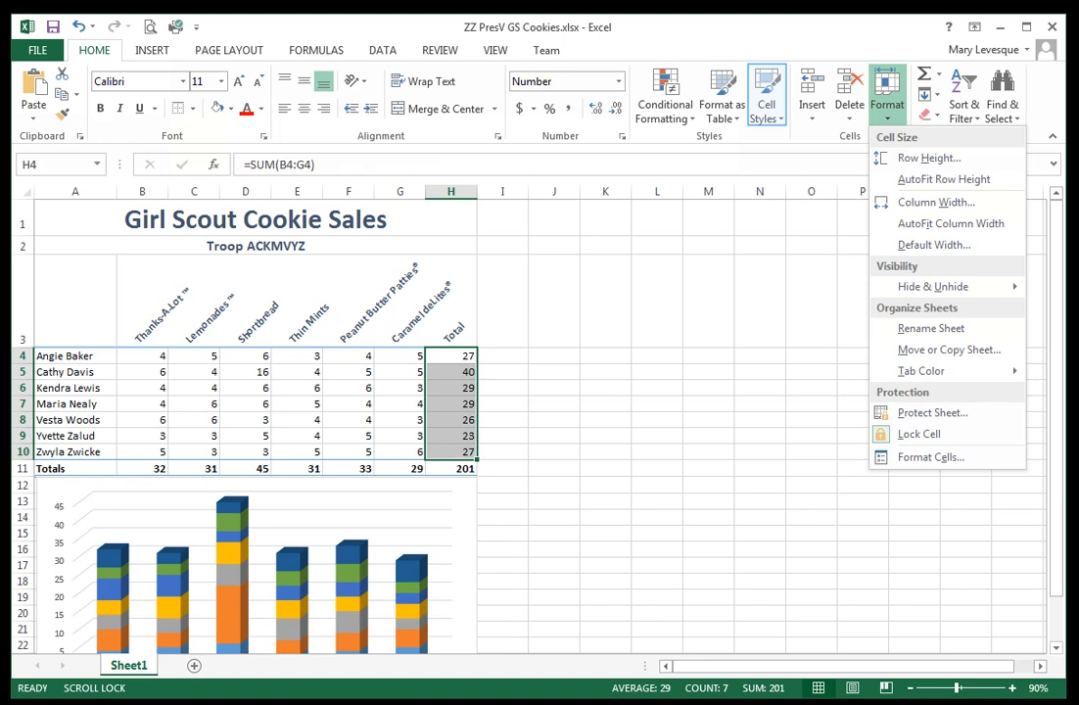
click(767, 96)
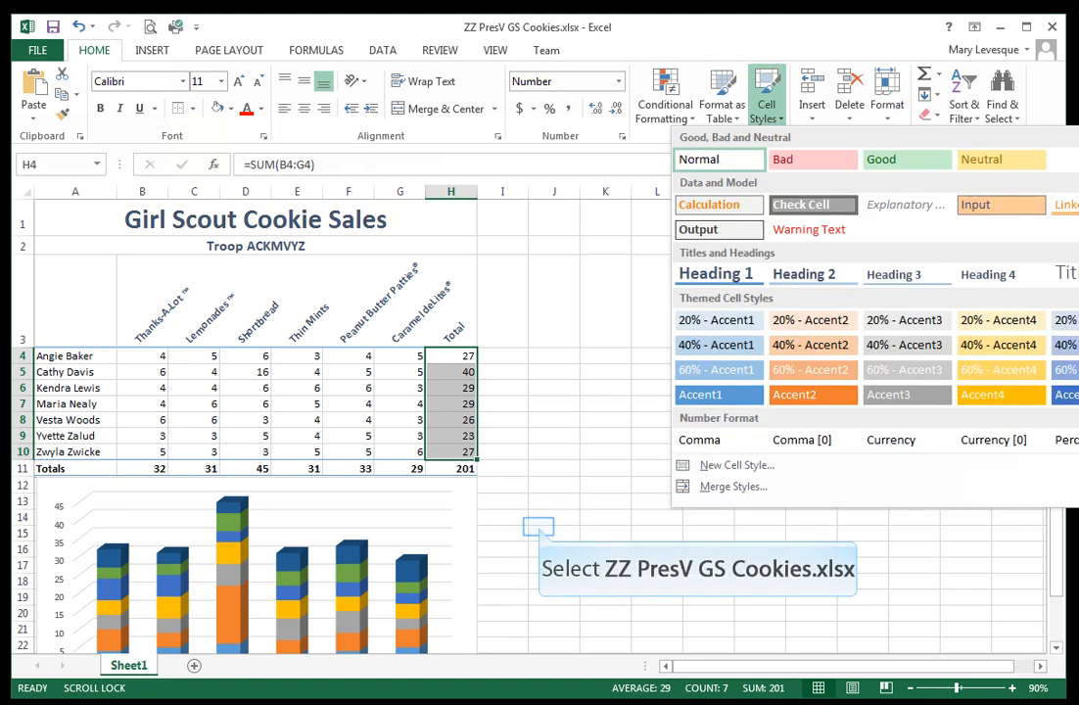
click(539, 530)
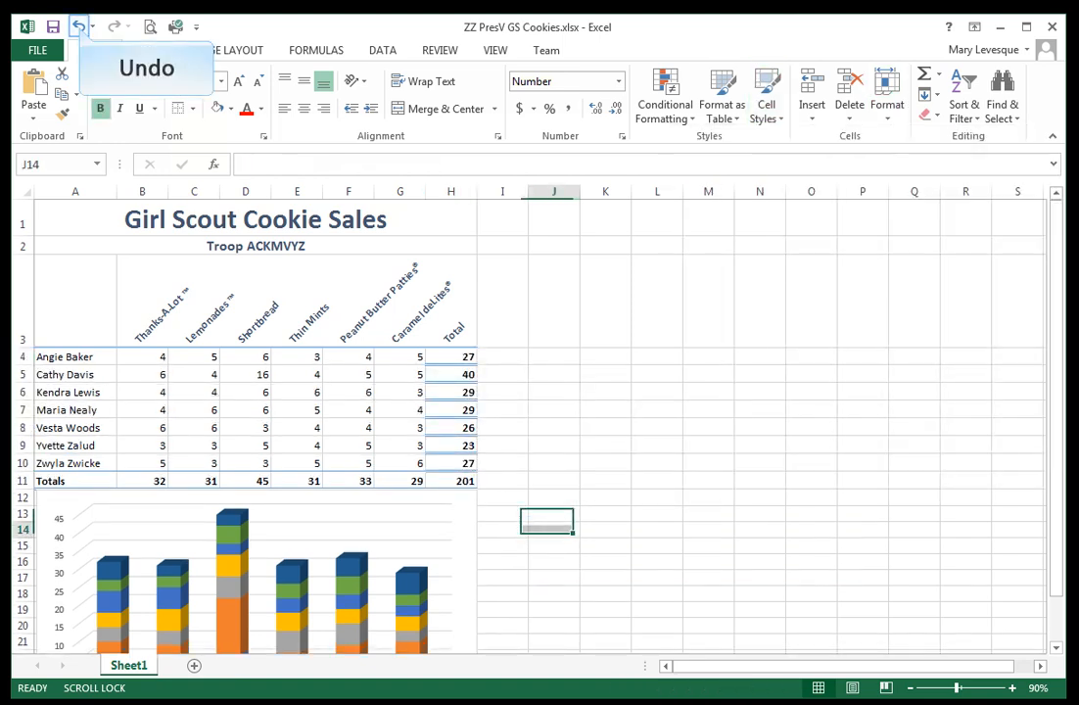
click(78, 27)
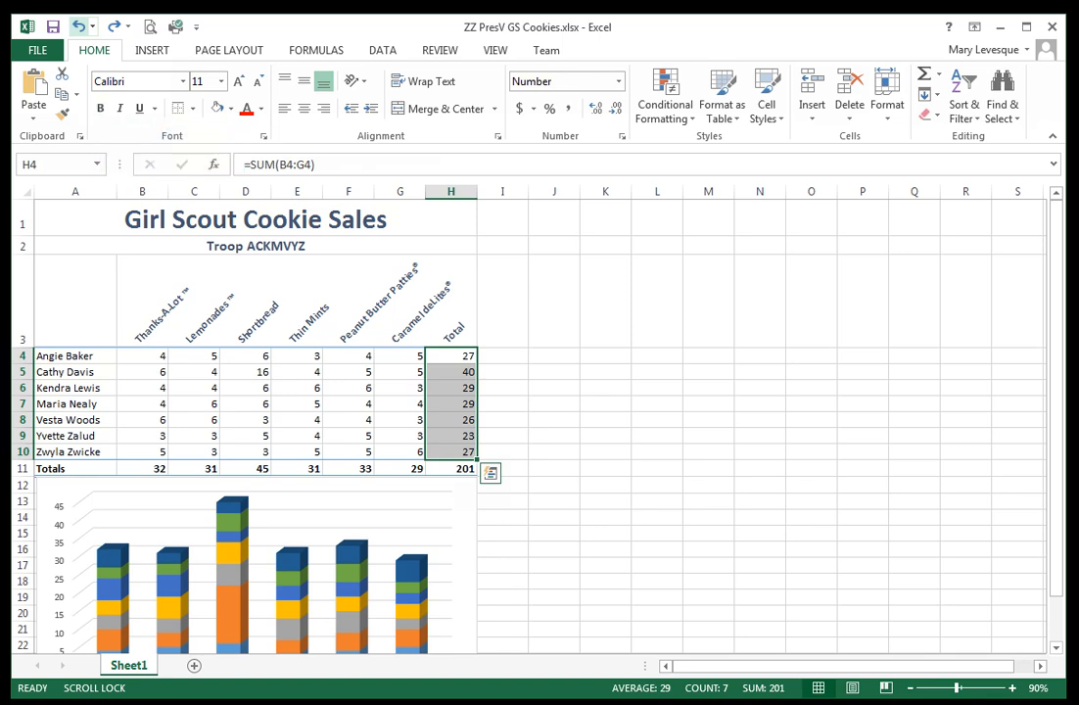
Step: Make the row totals H4:H10 bold and color their font with the darkest blue theme color
click(100, 109)
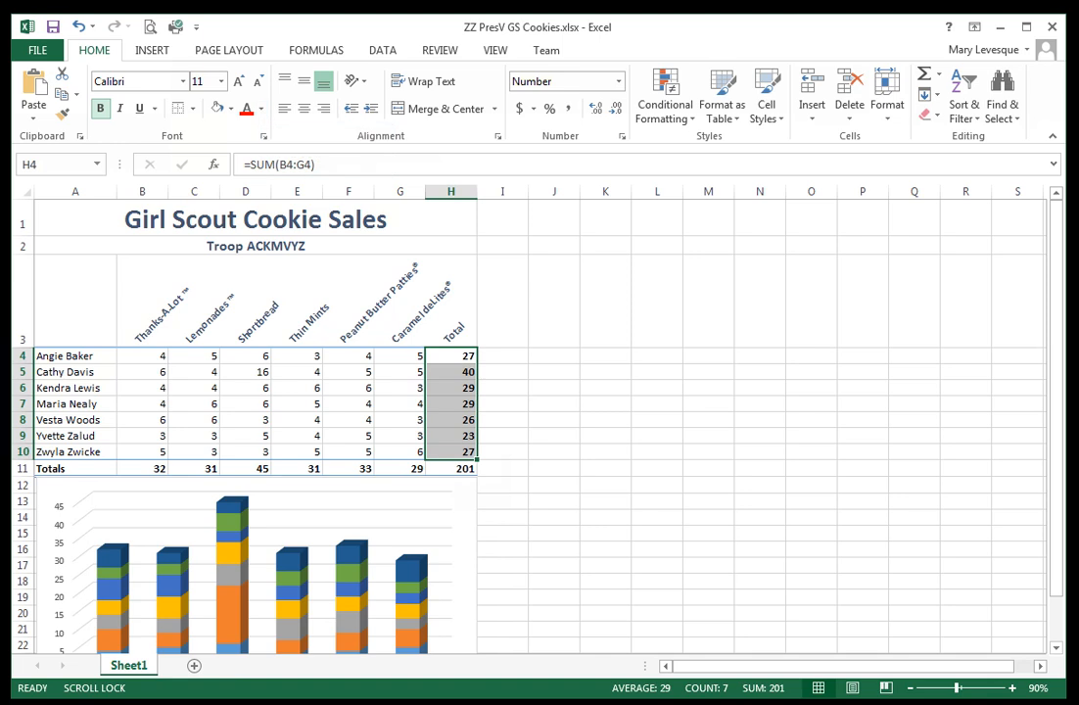
click(261, 109)
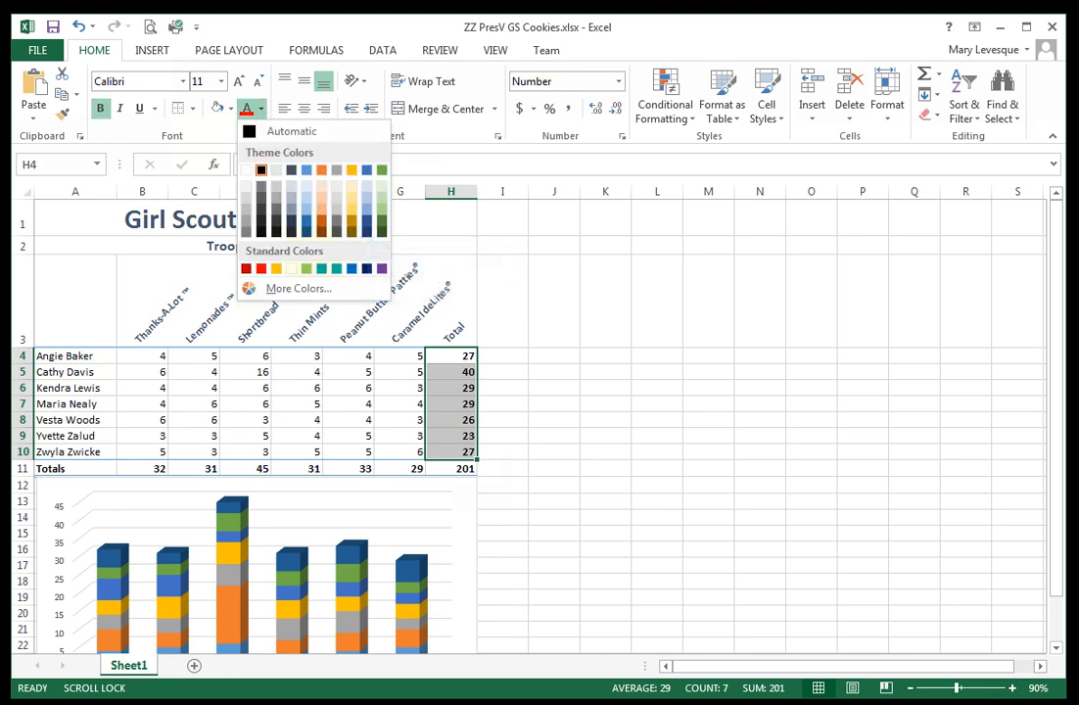
click(366, 231)
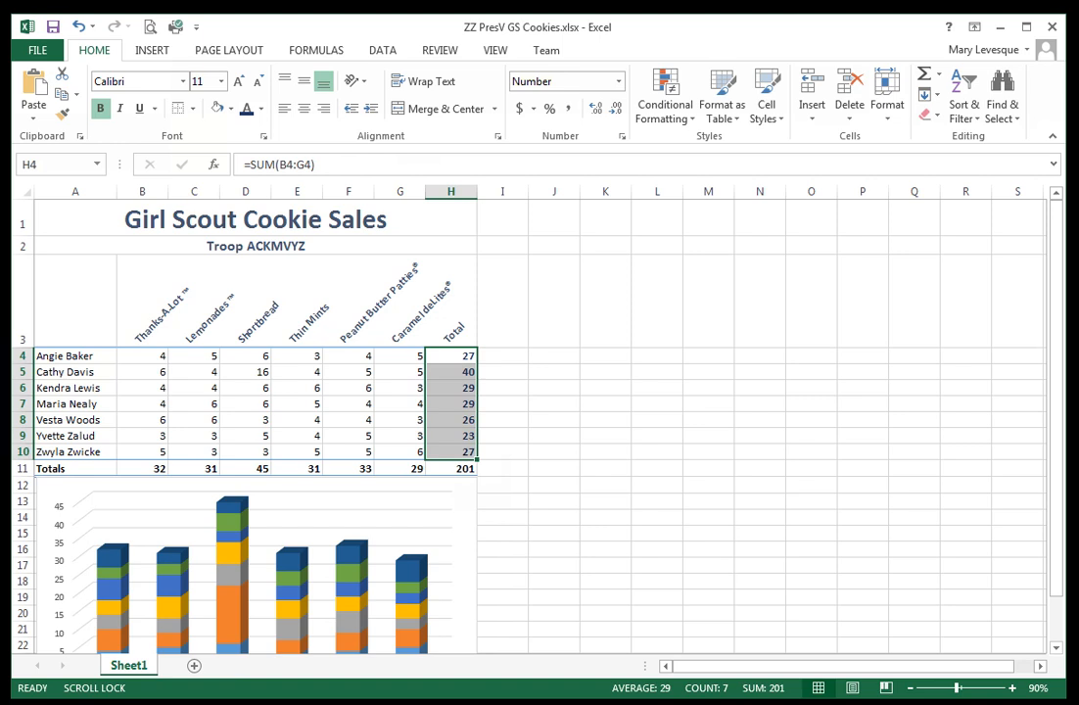
Step: Color the font of the seller names and Totals label in A4:A11 with the same darkest blue theme color
drag(61, 355, 64, 466)
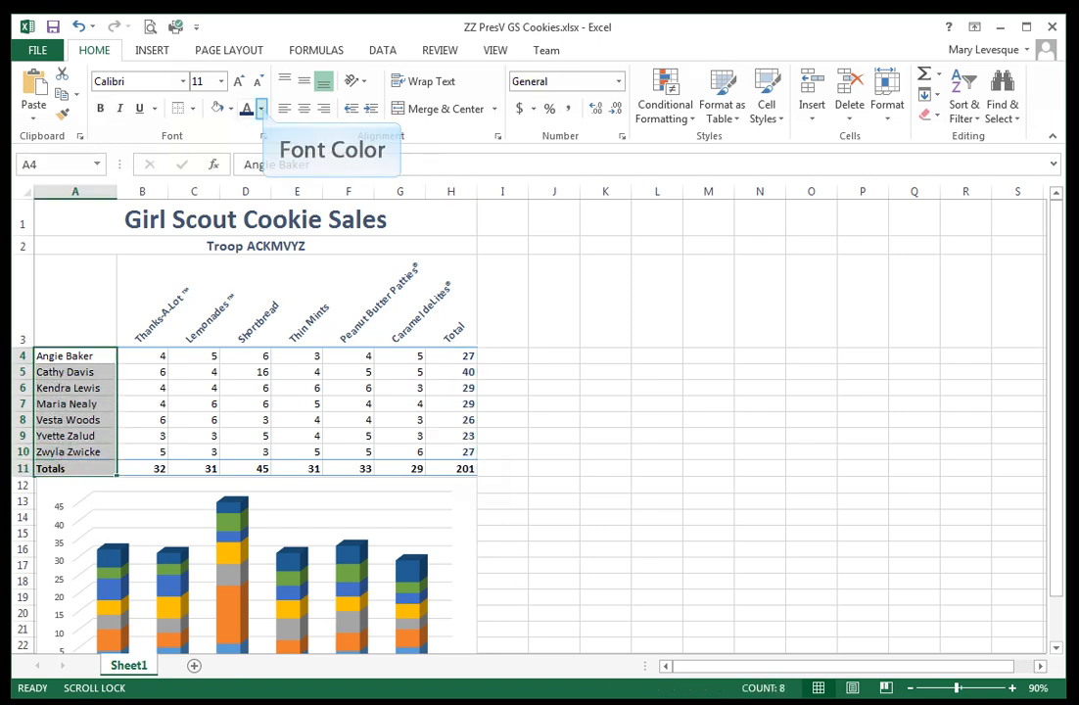
click(261, 108)
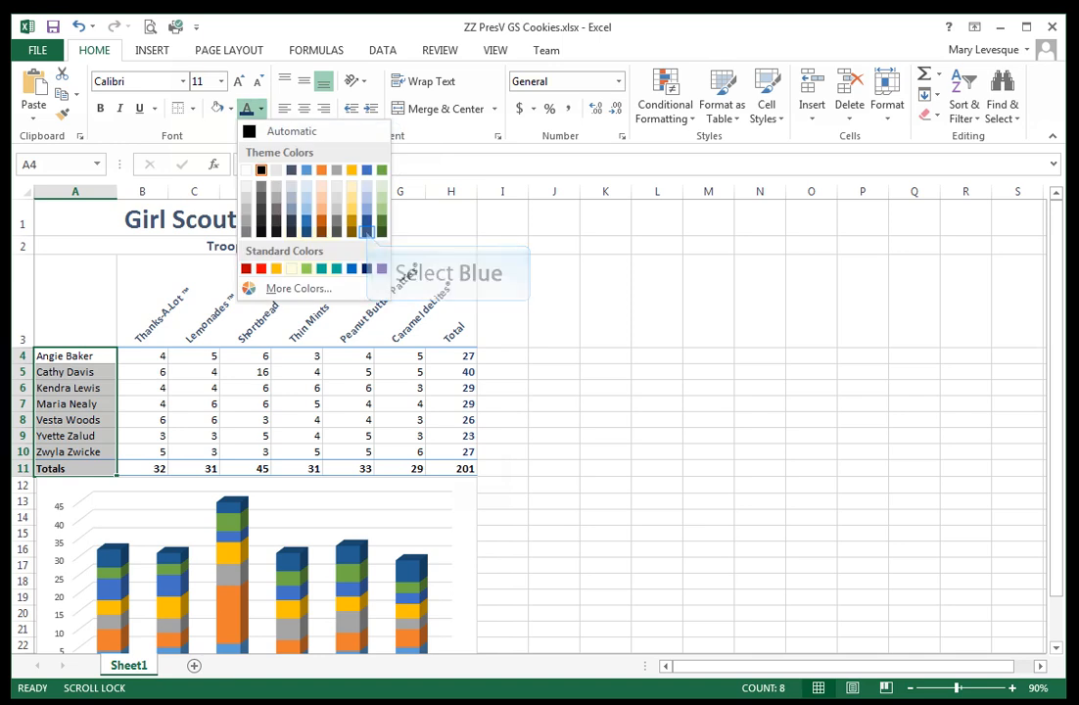
click(366, 231)
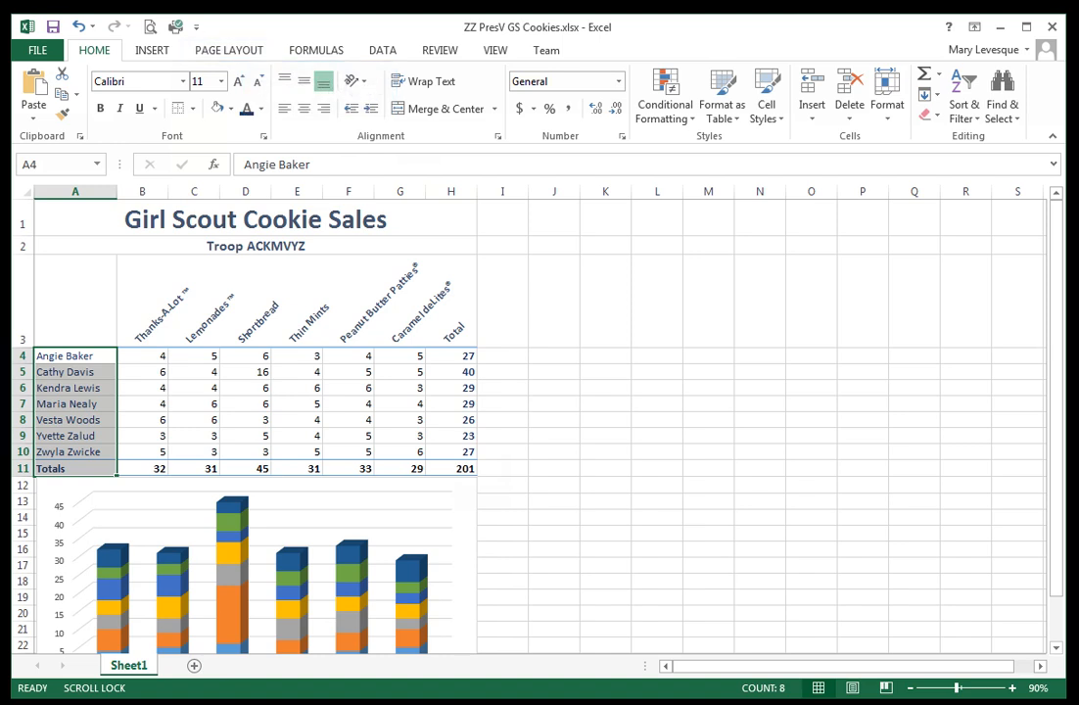
Step: Set the page to landscape orientation, scaled to fit 1 page wide by 1 tall
click(229, 50)
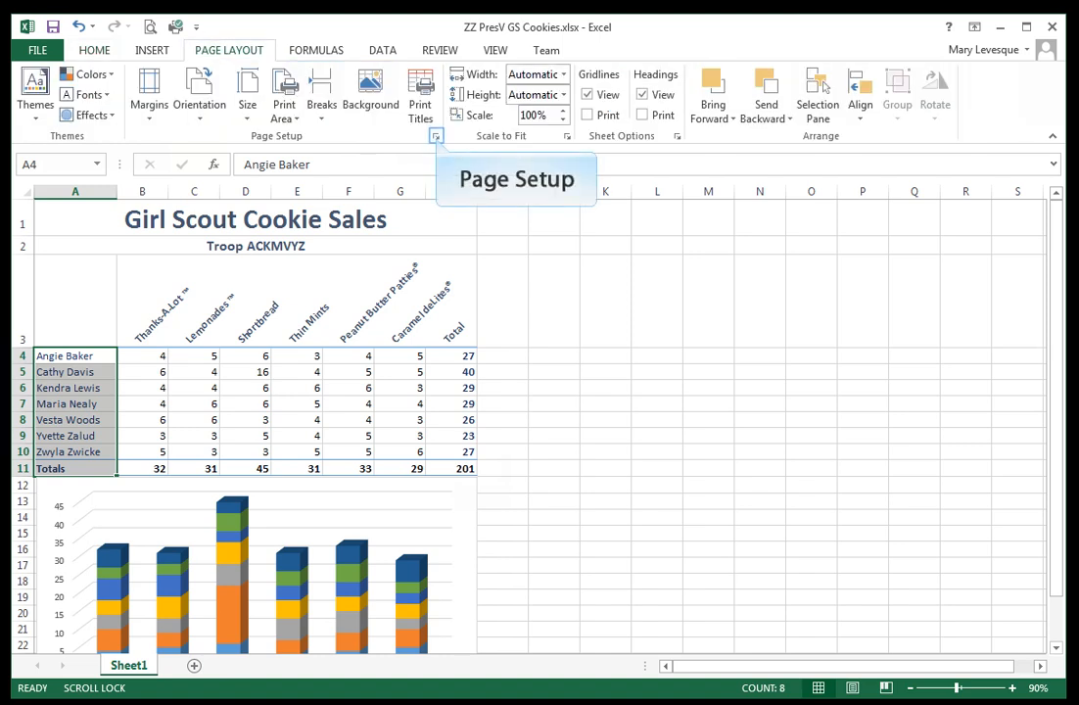
click(436, 137)
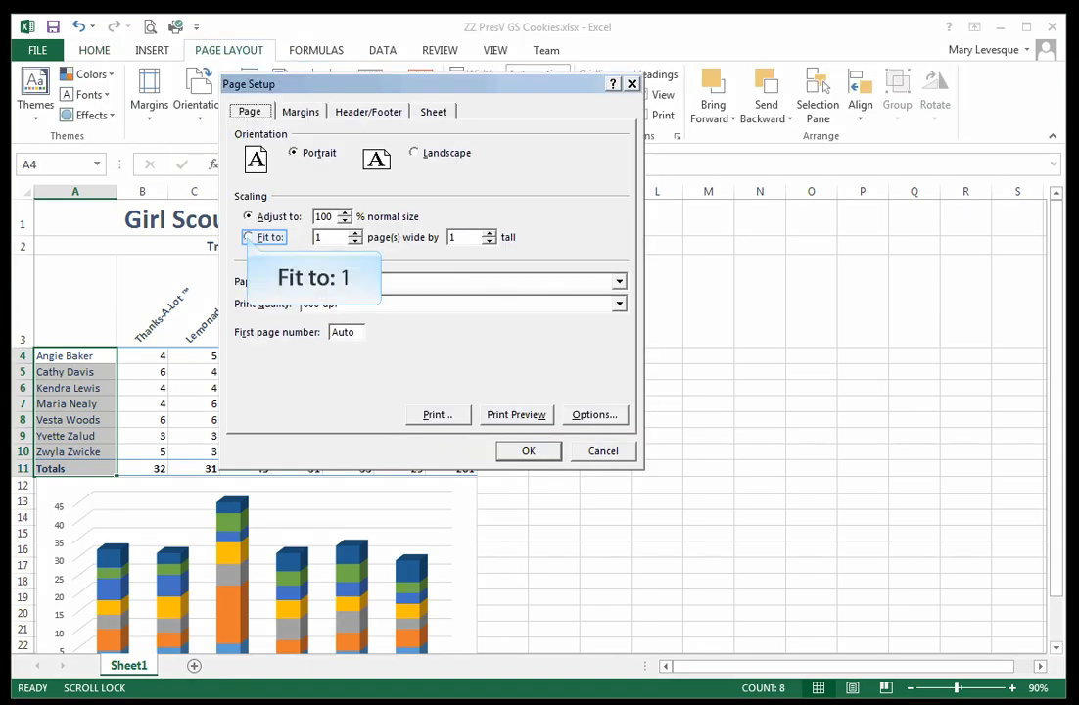
click(248, 237)
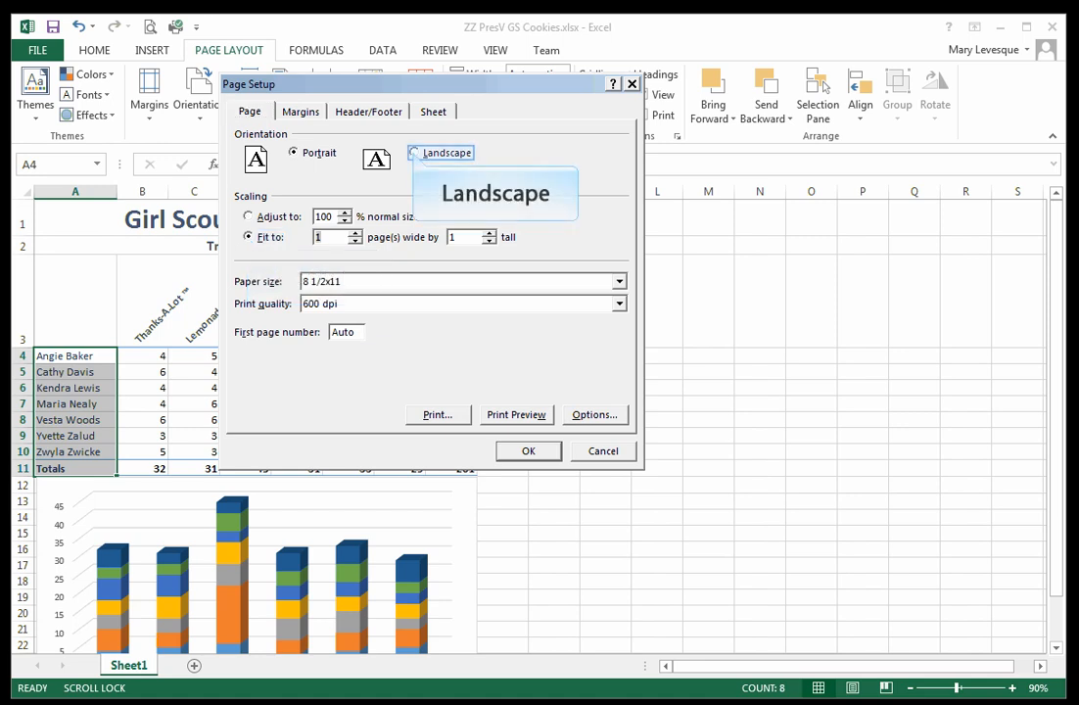
click(414, 154)
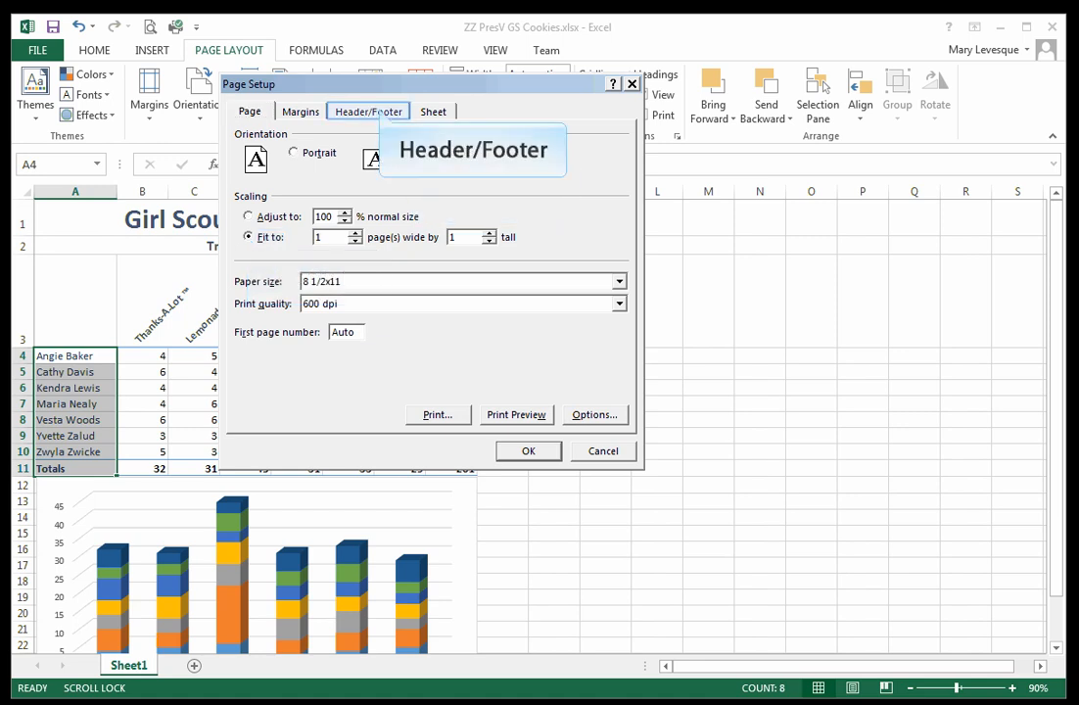
Step: Add a custom header with the student's full name and CSCI 1000 850 in the left section, date and time in the right, and preview it
click(368, 111)
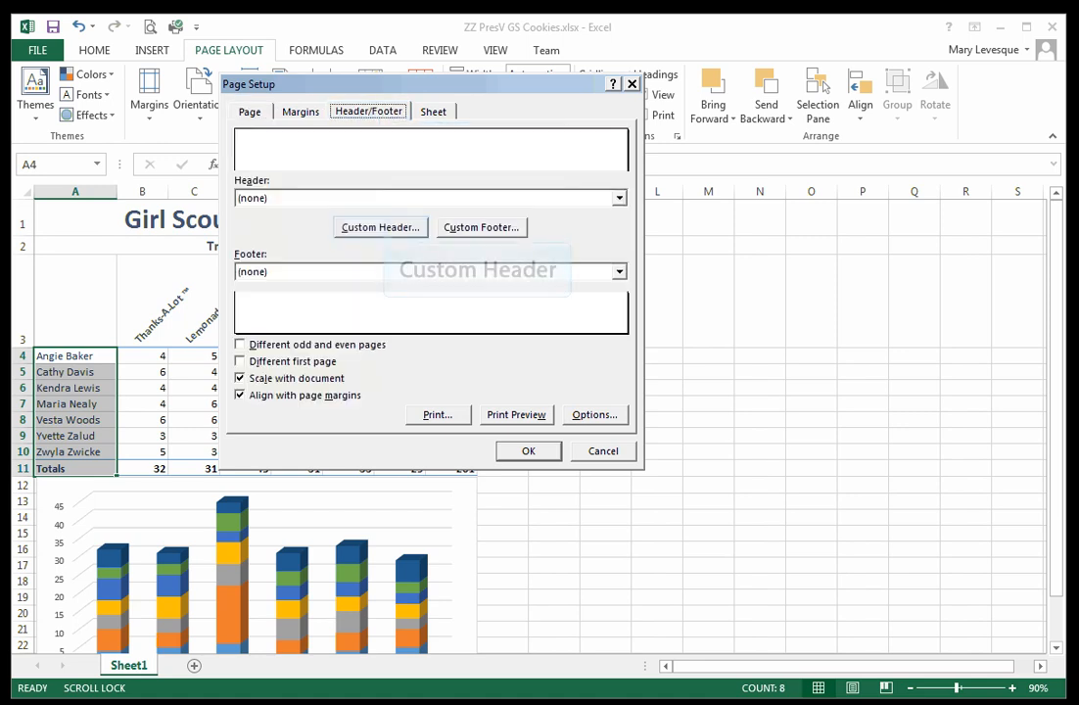
click(381, 226)
text(Zwyla Zwicke CSCI 1000 850)
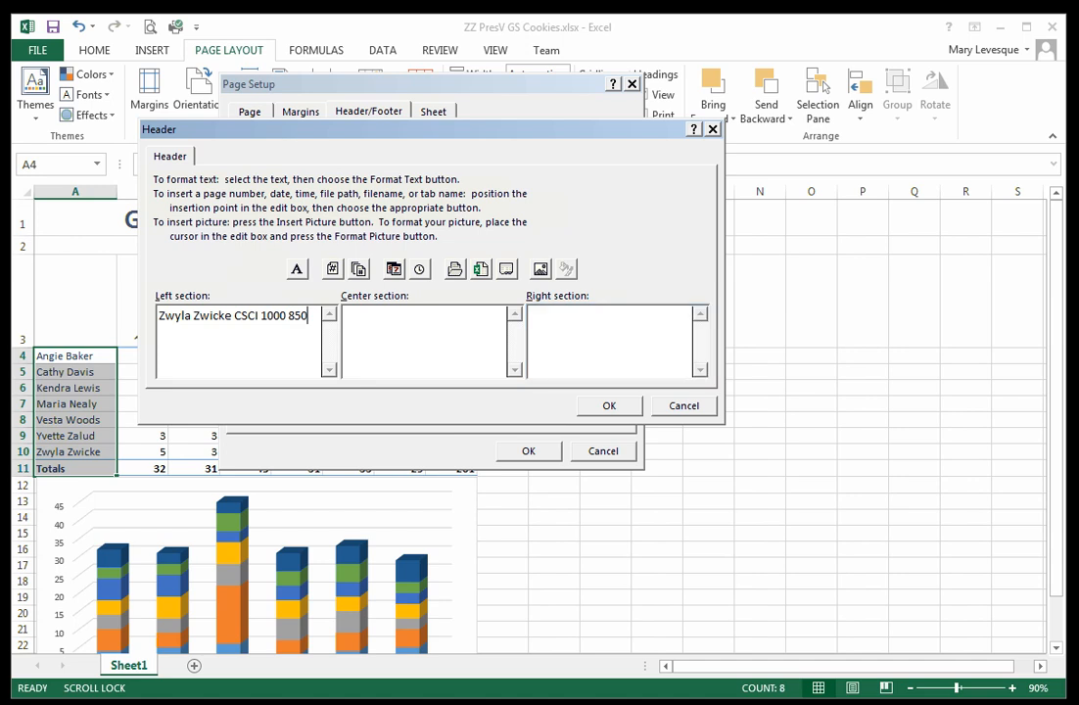
click(609, 341)
click(394, 269)
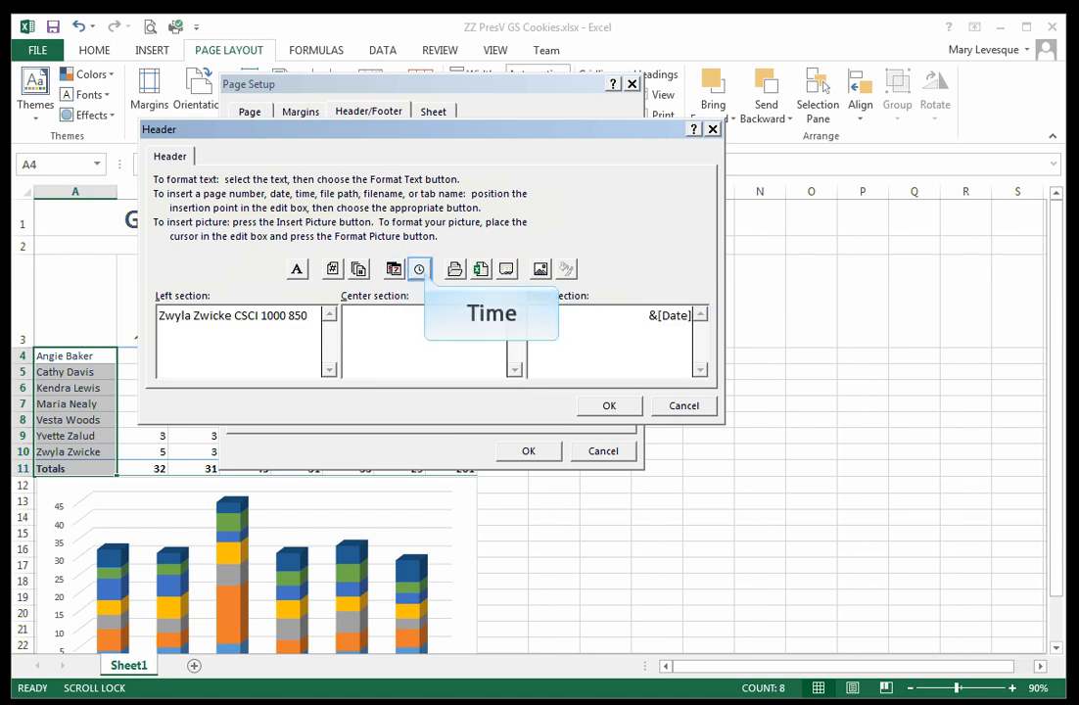
click(419, 269)
click(609, 405)
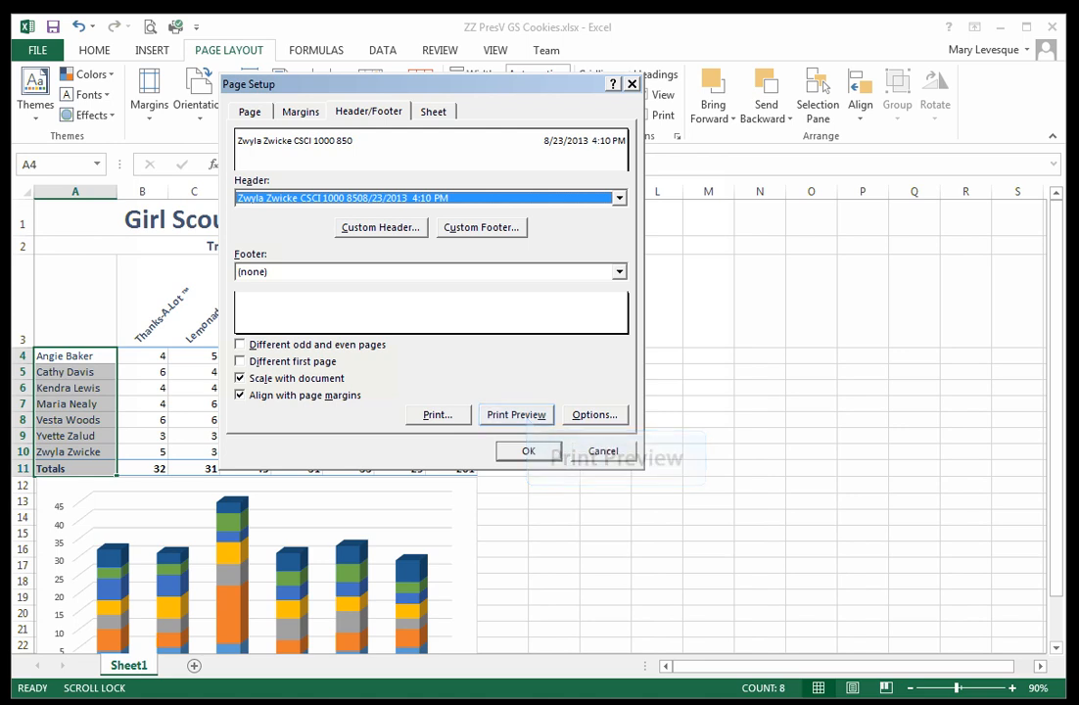
click(516, 414)
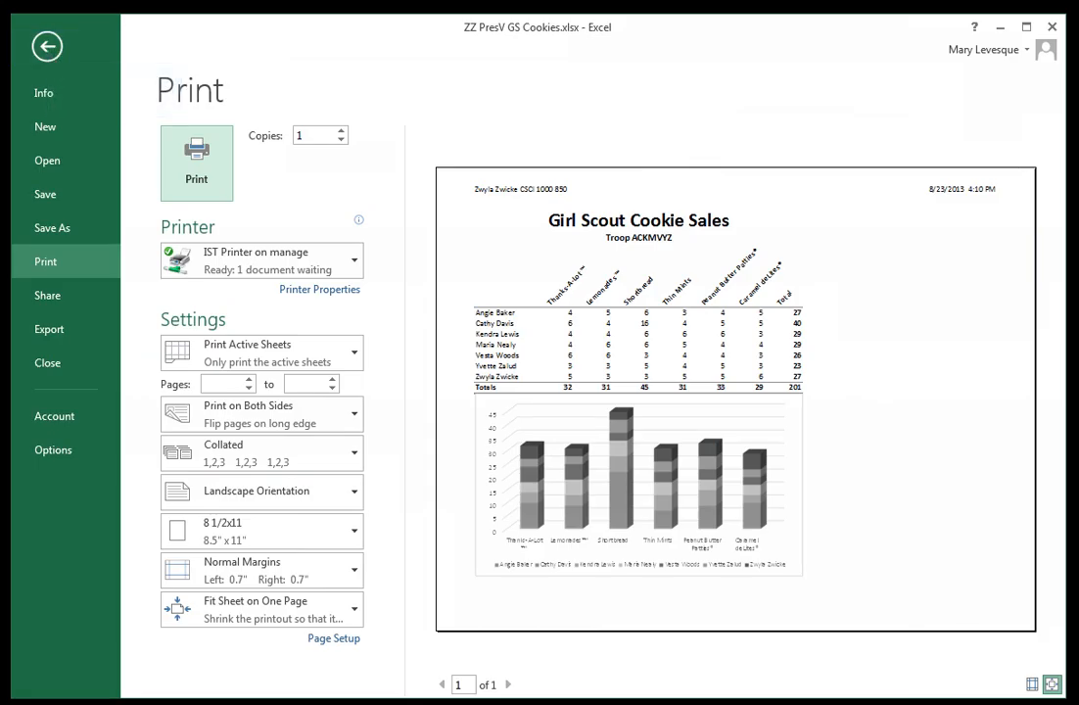
key(Escape)
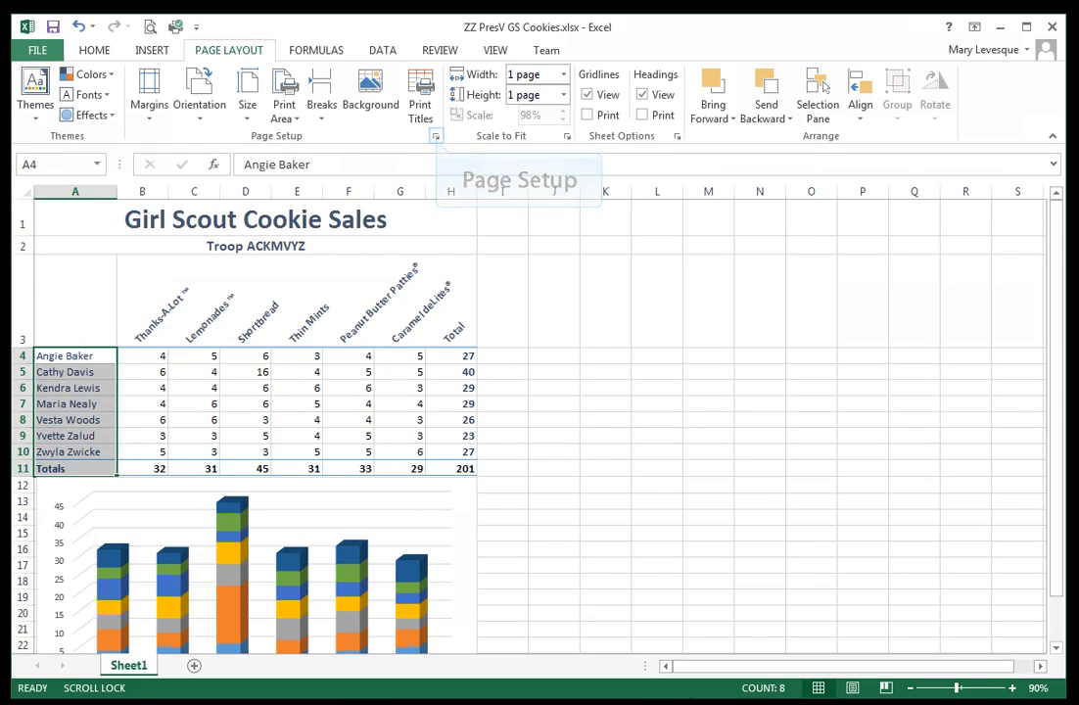
Step: Center the worksheet horizontally on the printed page and check the result in the print preview
click(436, 136)
click(301, 112)
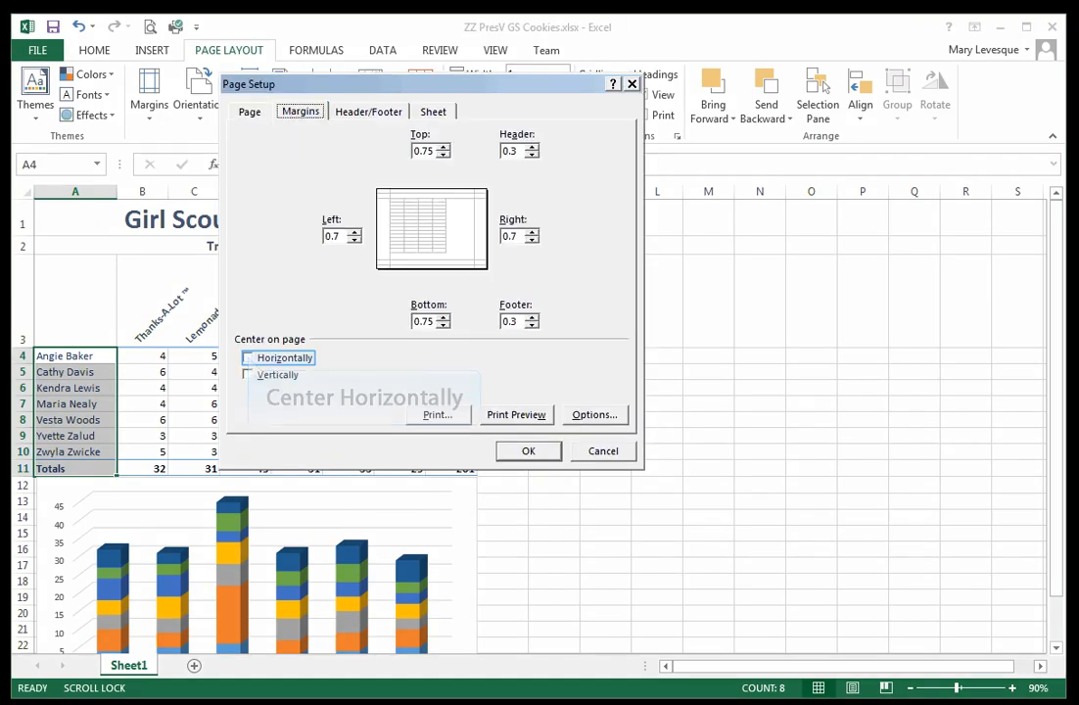
click(249, 359)
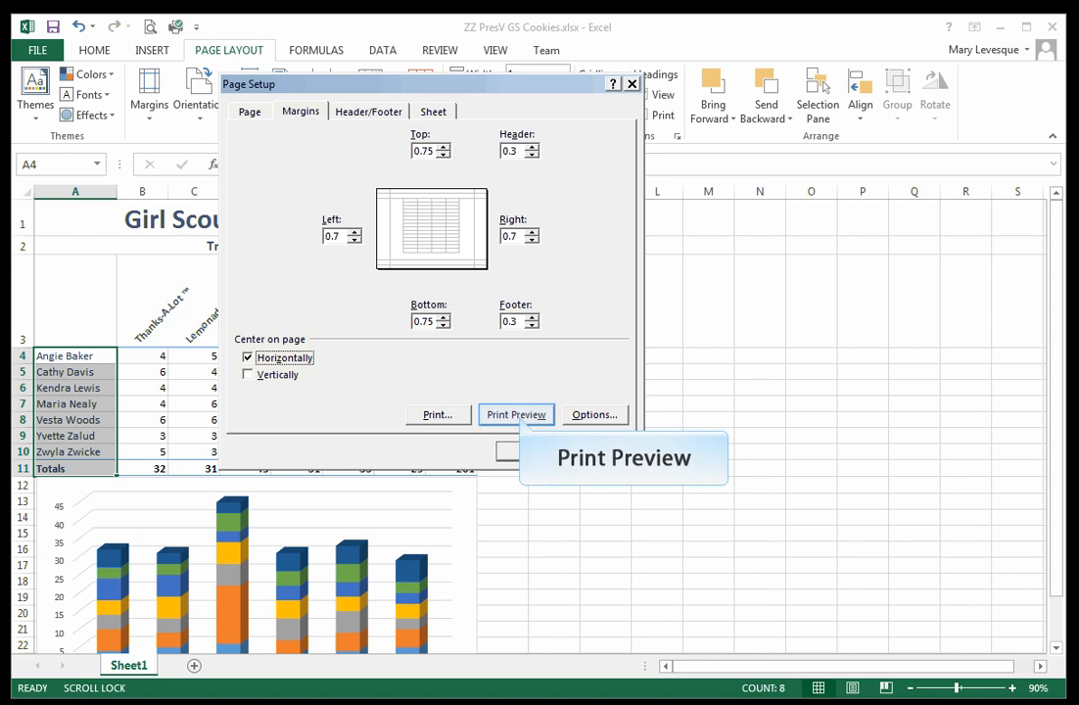
click(516, 414)
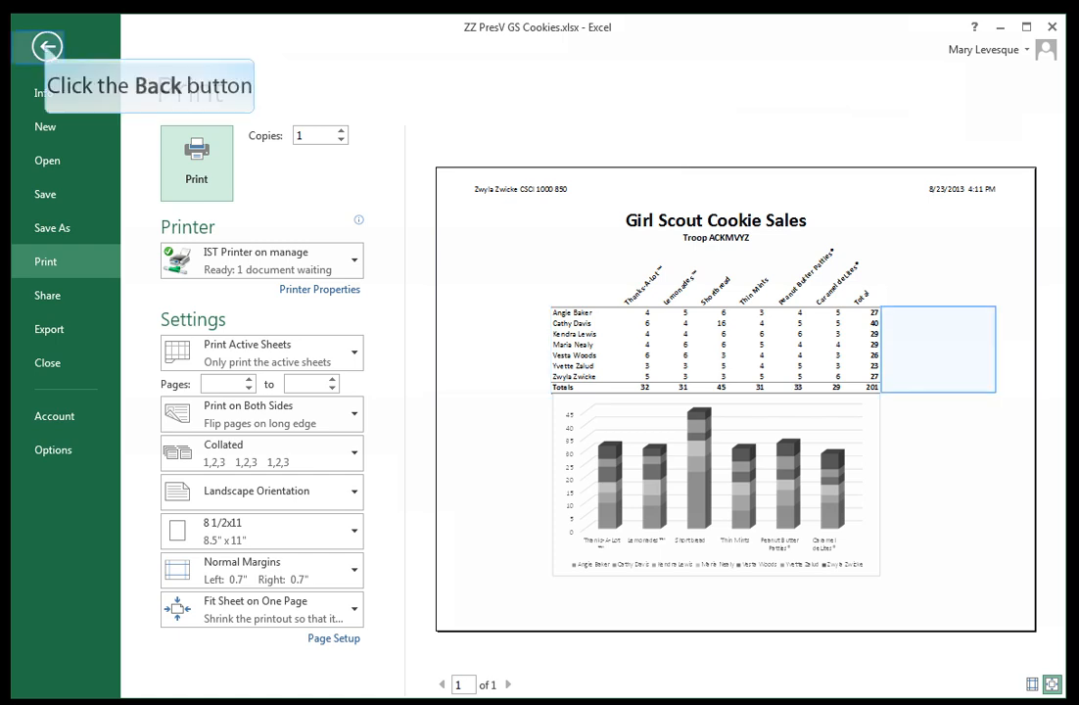
click(47, 46)
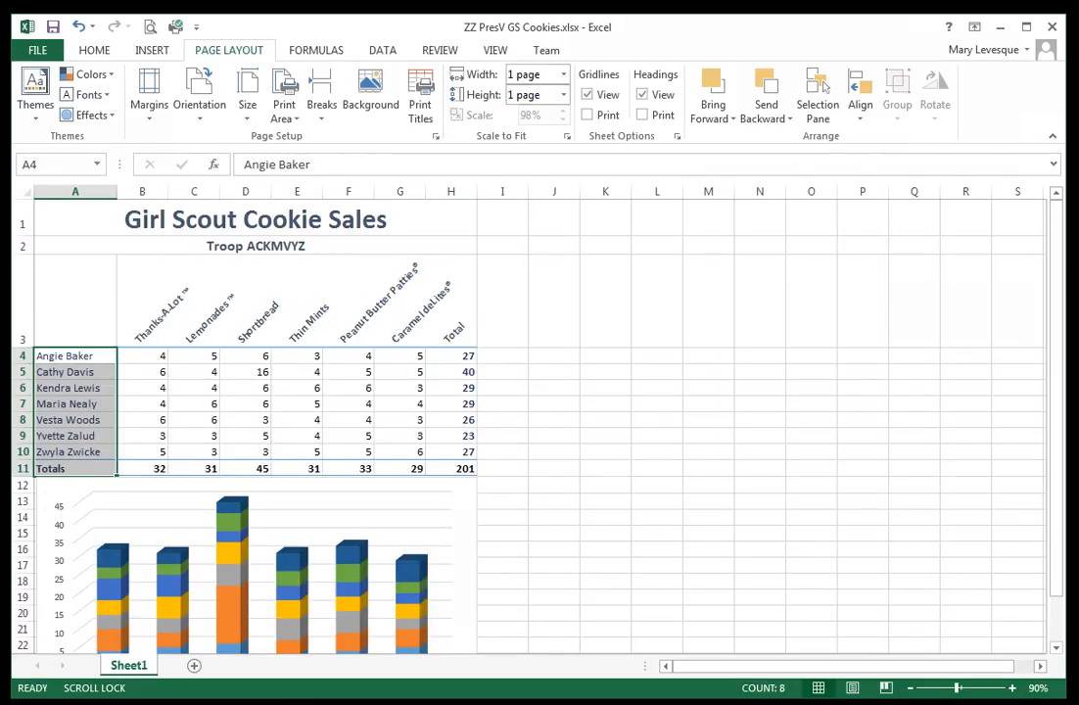
Step: Narrow the empty column I to a thin strip and check the page centering in the print preview
drag(528, 193, 487, 194)
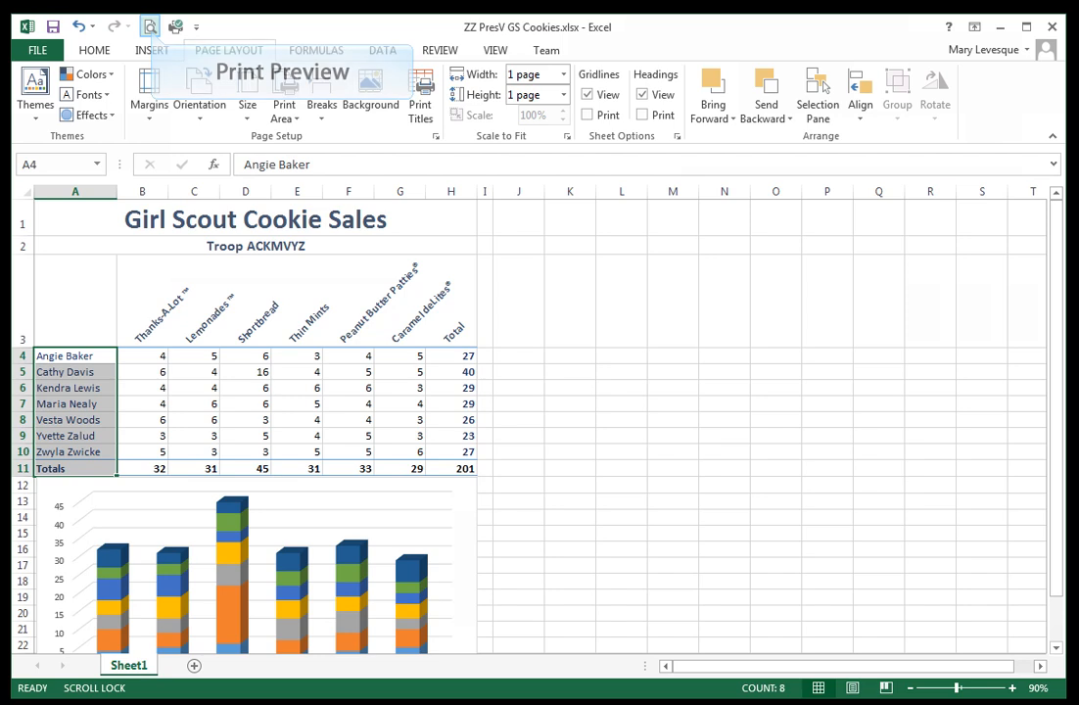
click(150, 27)
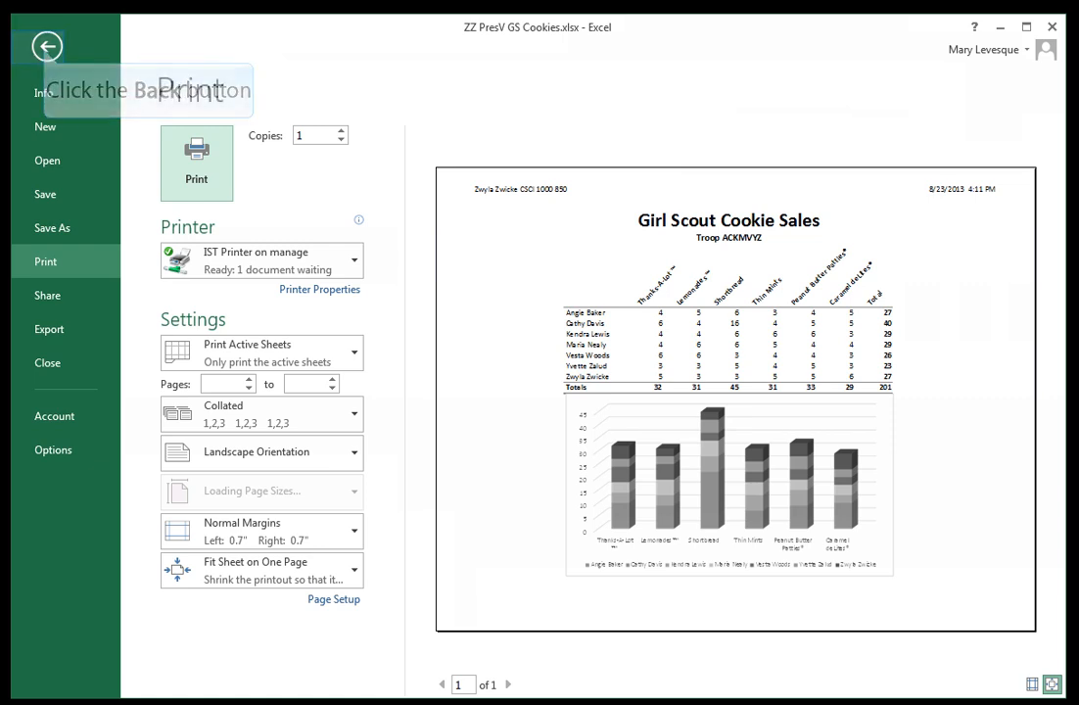
click(47, 46)
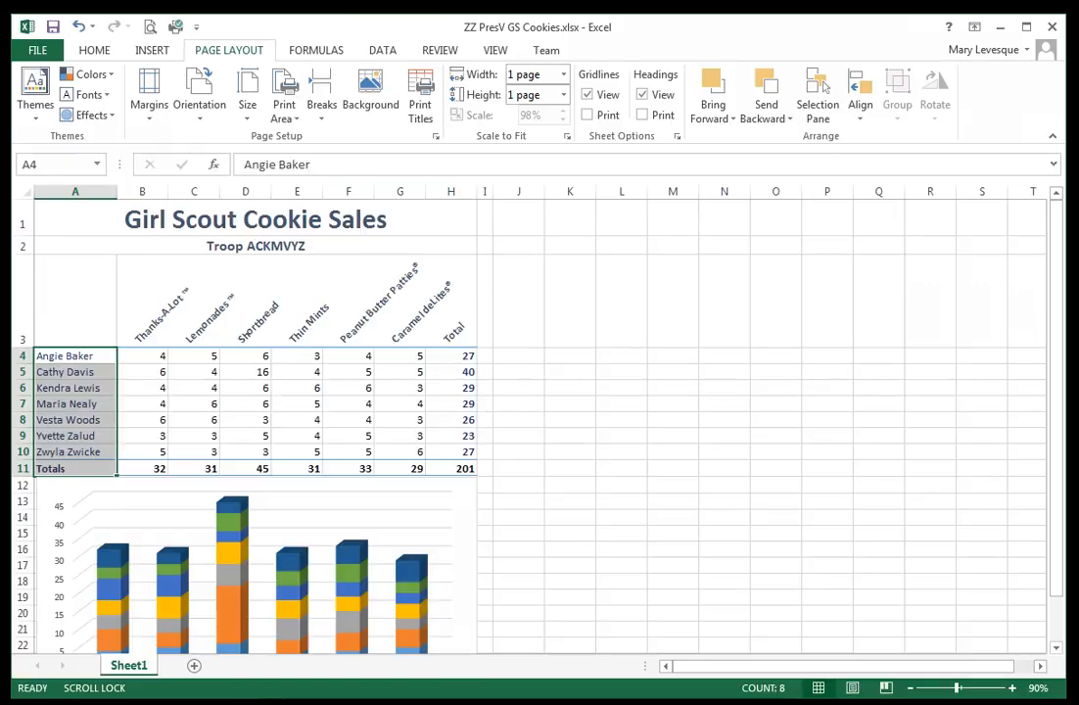